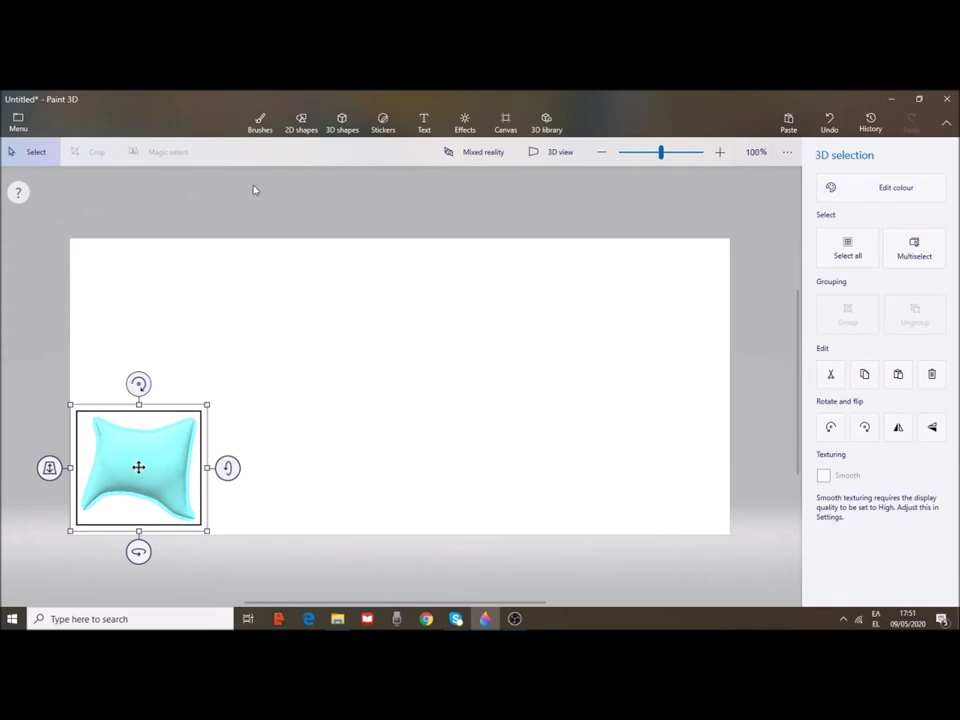
- Choose the Soft edge 3D doodle tool and draw a cyan pillow in the lower-left corner
click(342, 123)
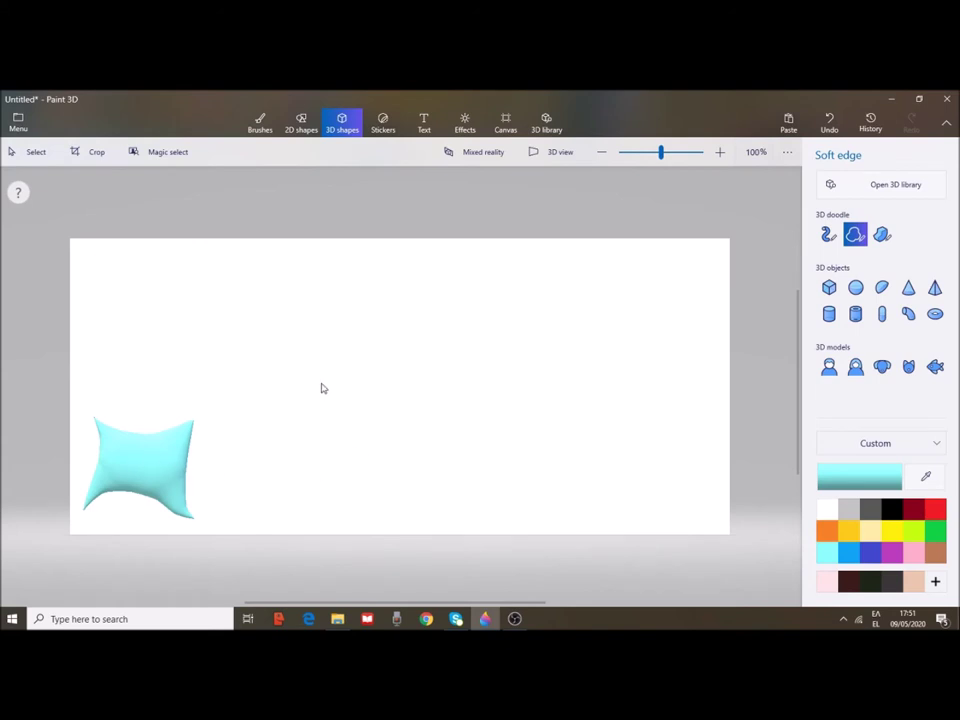
- Draw a square soft-edged cyan pillow in the centre of the canvas
click(285, 325)
mouse_move(286, 330)
mouse_down()
mouse_move(371, 328)
mouse_move(358, 360)
mouse_move(357, 425)
mouse_move(276, 420)
mouse_move(286, 327)
mouse_up()
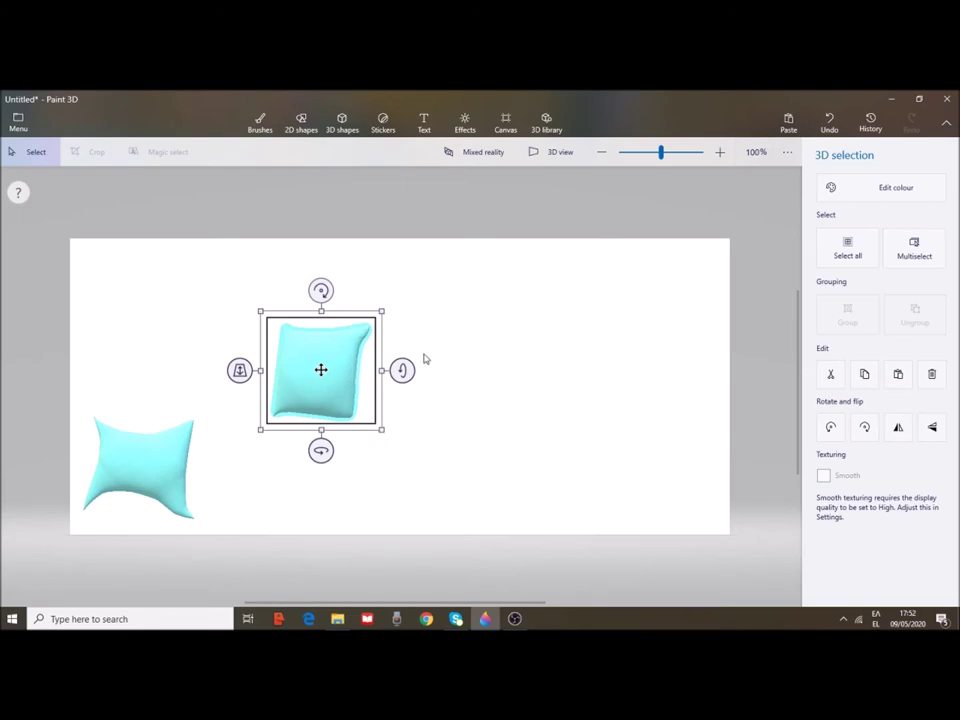
- Draw a third soft-edged pillow, resize it into a tall narrow shape, and move it to the upper left
click(342, 123)
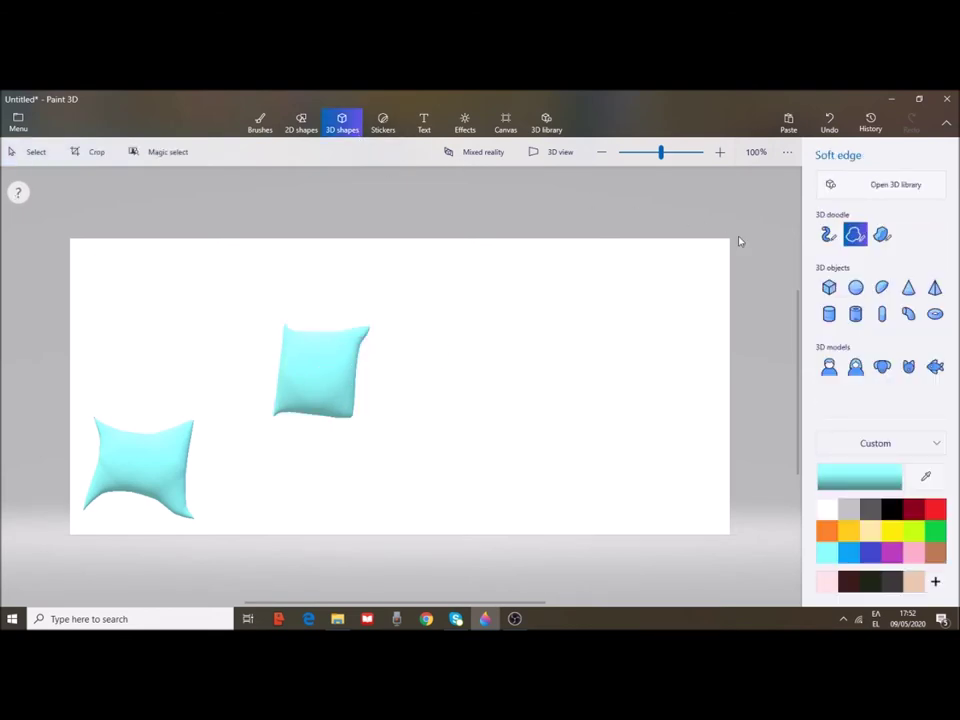
click(437, 301)
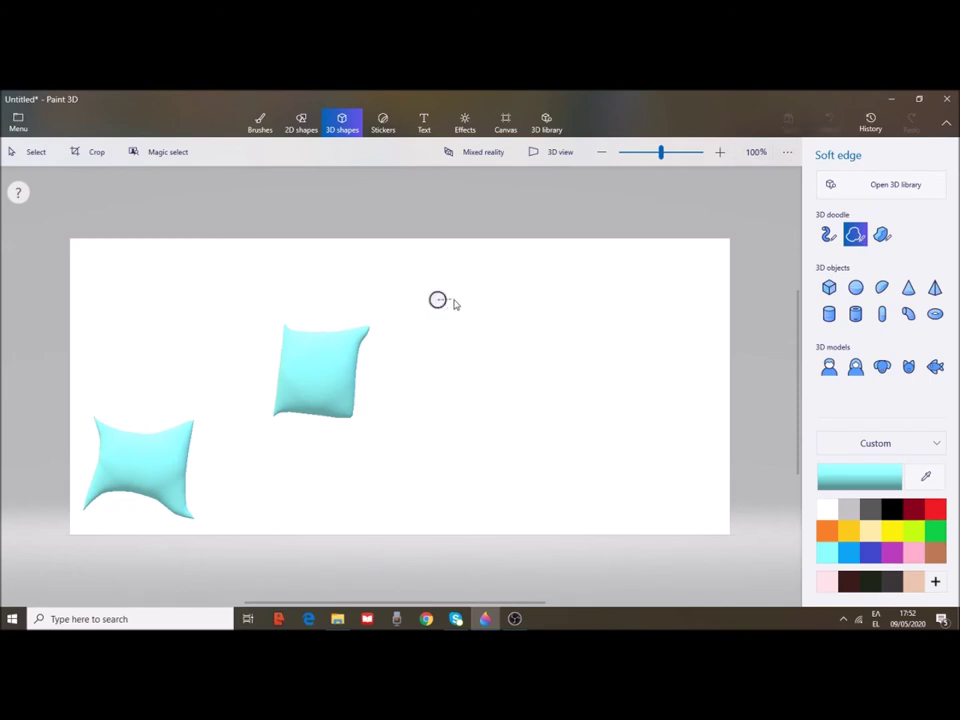
mouse_move(530, 309)
mouse_down()
mouse_move(528, 406)
mouse_move(505, 410)
mouse_move(435, 406)
mouse_move(440, 303)
mouse_up()
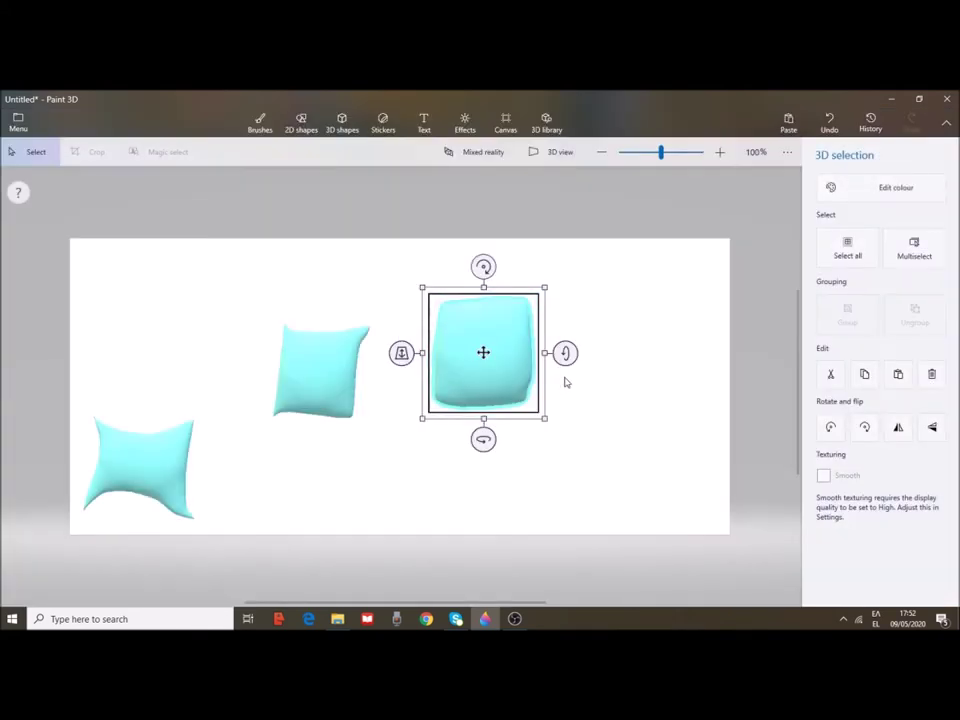
drag(545, 421, 494, 333)
click(467, 332)
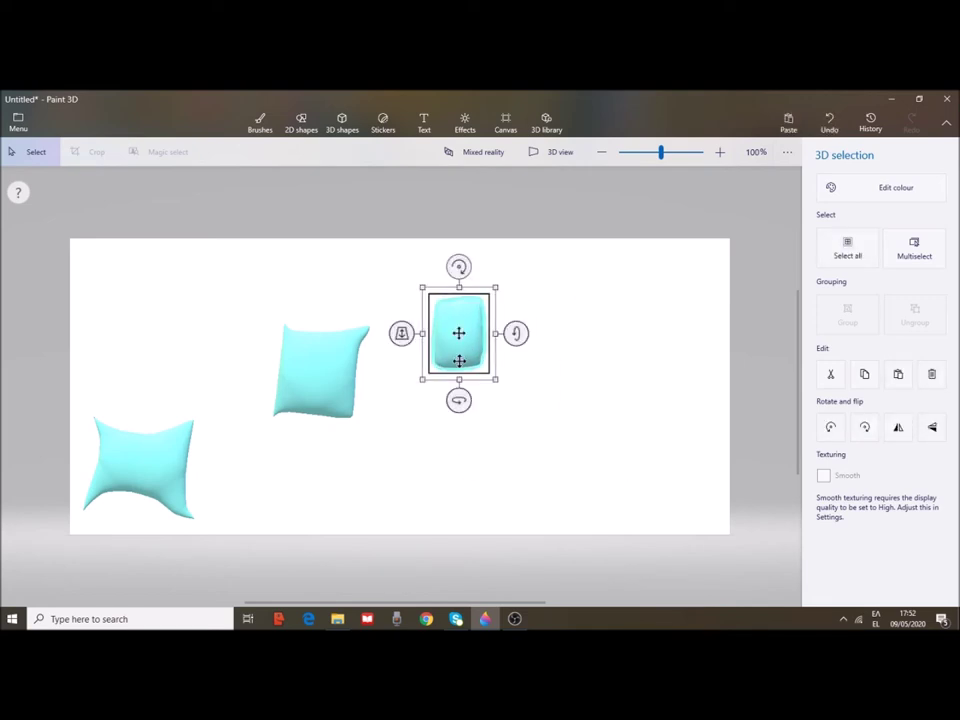
drag(458, 381, 459, 410)
drag(497, 343, 169, 322)
click(342, 124)
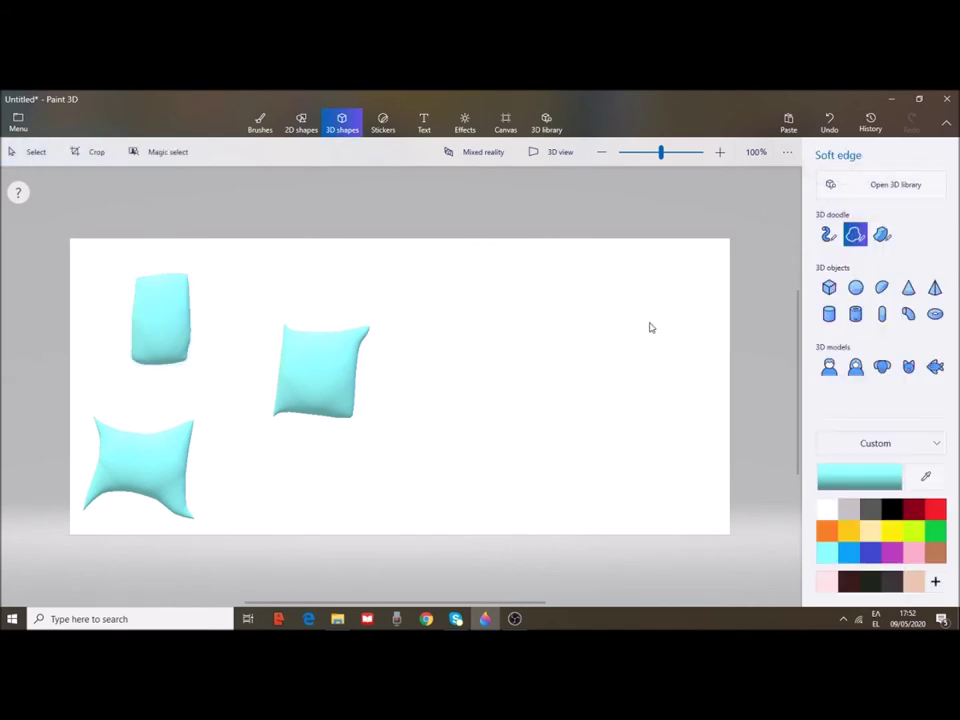
- Draw a large wavy pillow in the lower middle and move the square pillow up into the top row
click(441, 339)
mouse_move(486, 360)
mouse_down()
mouse_move(524, 362)
mouse_move(575, 348)
mouse_move(556, 452)
mouse_move(565, 484)
mouse_move(406, 459)
mouse_move(444, 343)
mouse_up()
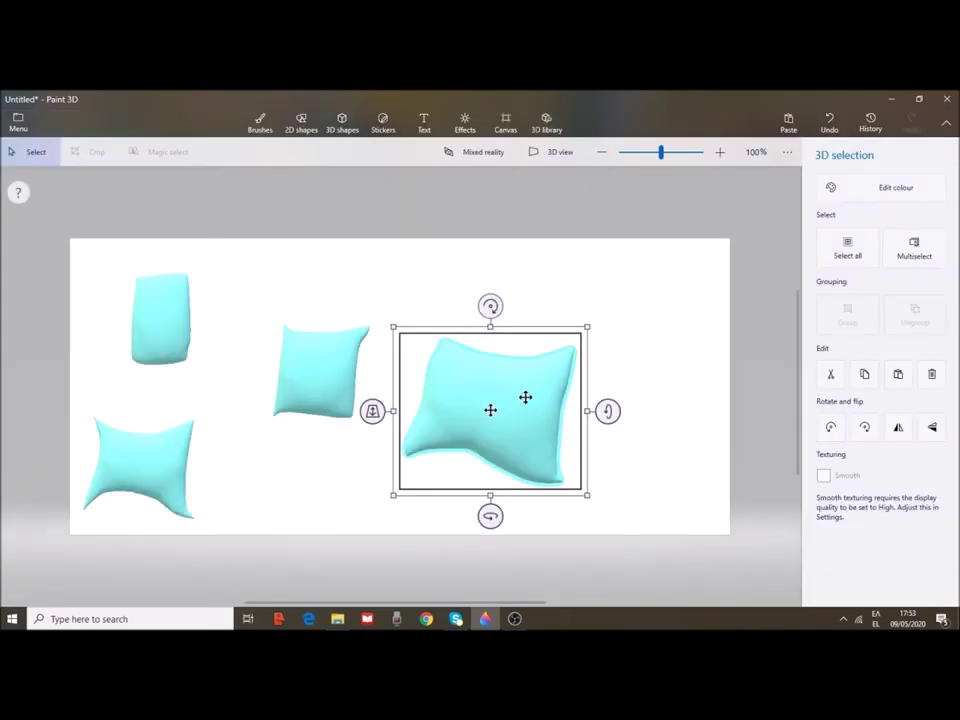
drag(525, 397, 304, 455)
drag(316, 368, 270, 305)
click(280, 455)
drag(280, 455, 295, 423)
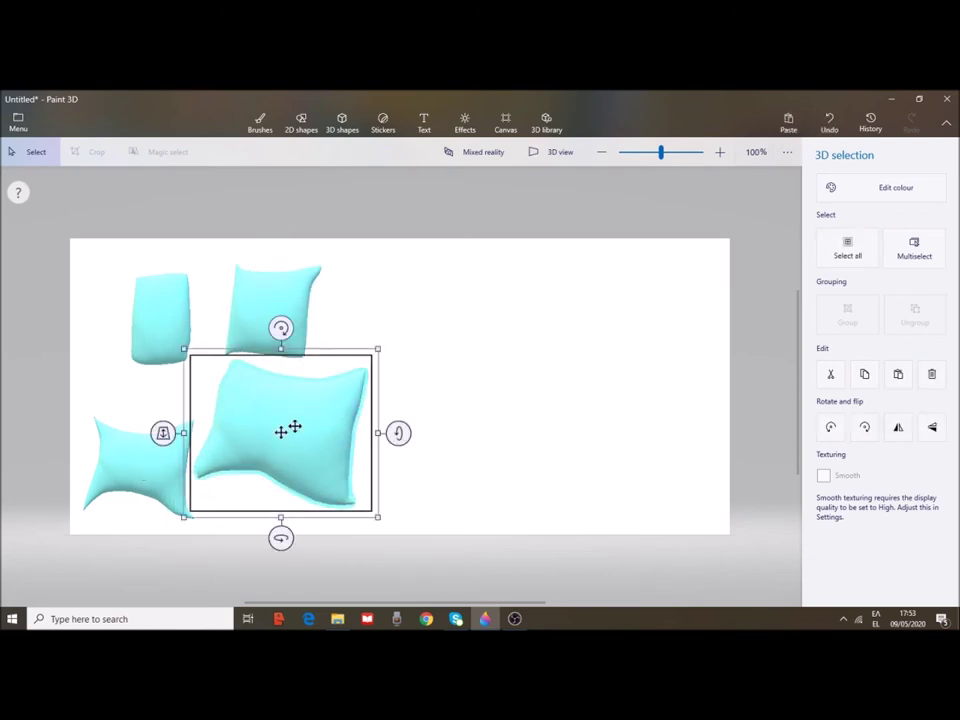
key(Escape)
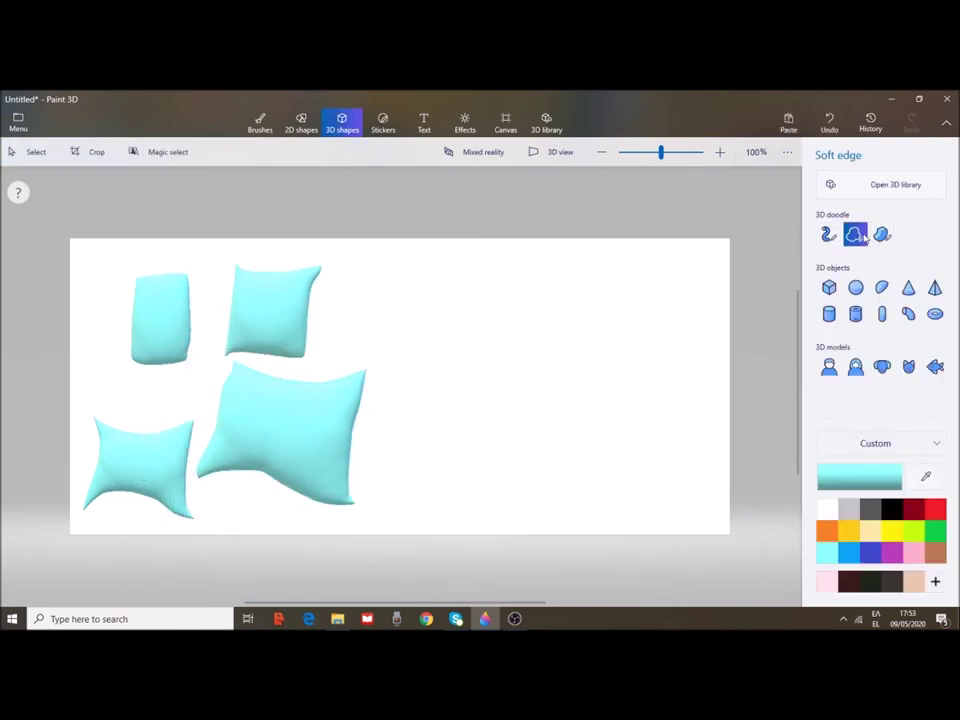
- Draw a fifth pillow for the top row and a wide rectangular pillow at the lower right
mouse_move(491, 305)
mouse_down()
mouse_move(591, 309)
mouse_move(574, 411)
mouse_move(478, 403)
mouse_move(467, 390)
mouse_move(483, 297)
mouse_move(492, 306)
mouse_up()
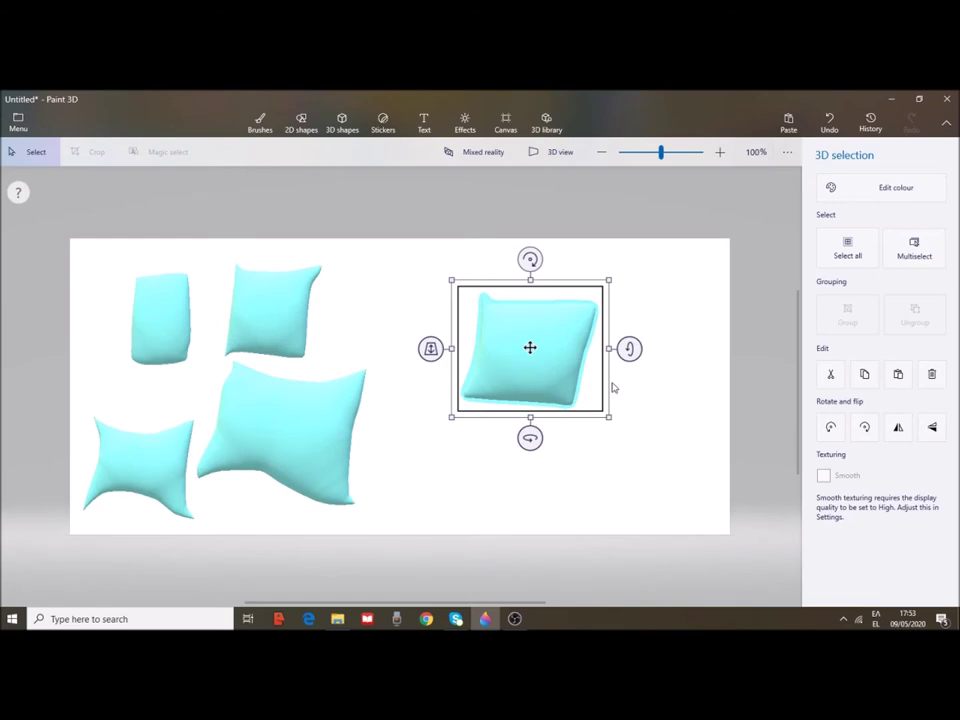
drag(549, 343, 408, 300)
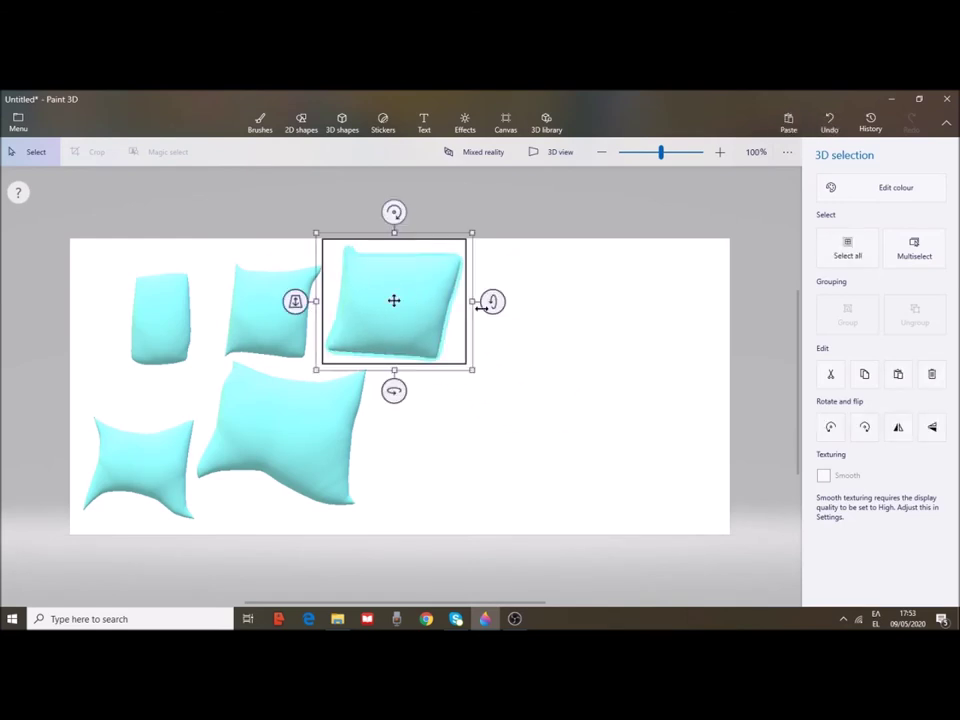
click(340, 125)
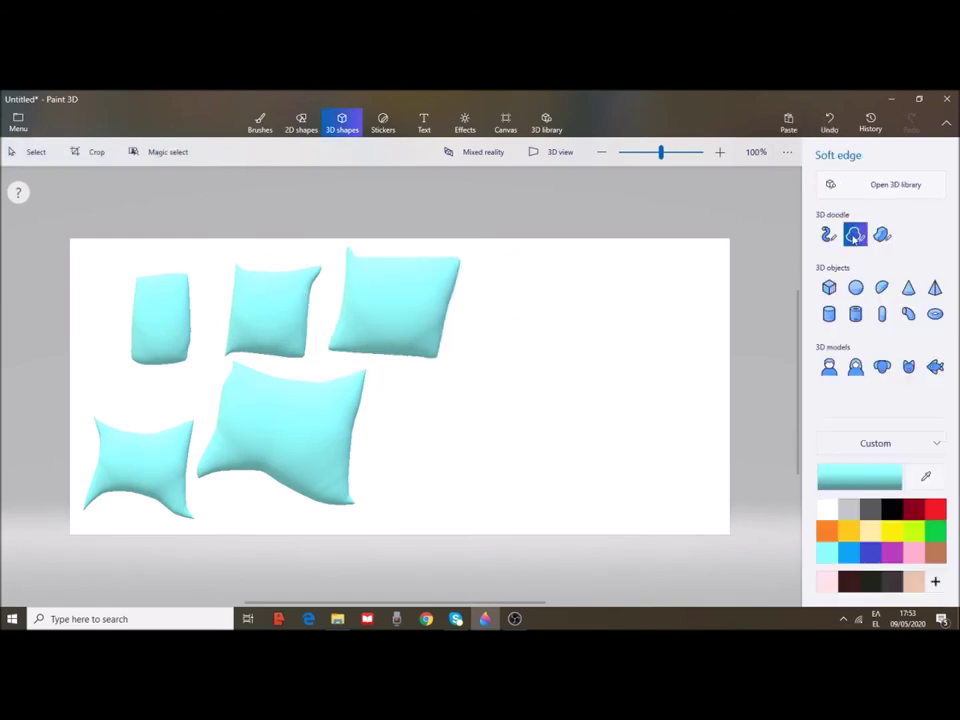
mouse_move(505, 350)
mouse_down()
mouse_move(667, 351)
mouse_move(661, 427)
mouse_move(570, 439)
mouse_move(489, 431)
mouse_move(477, 351)
mouse_move(504, 347)
mouse_up()
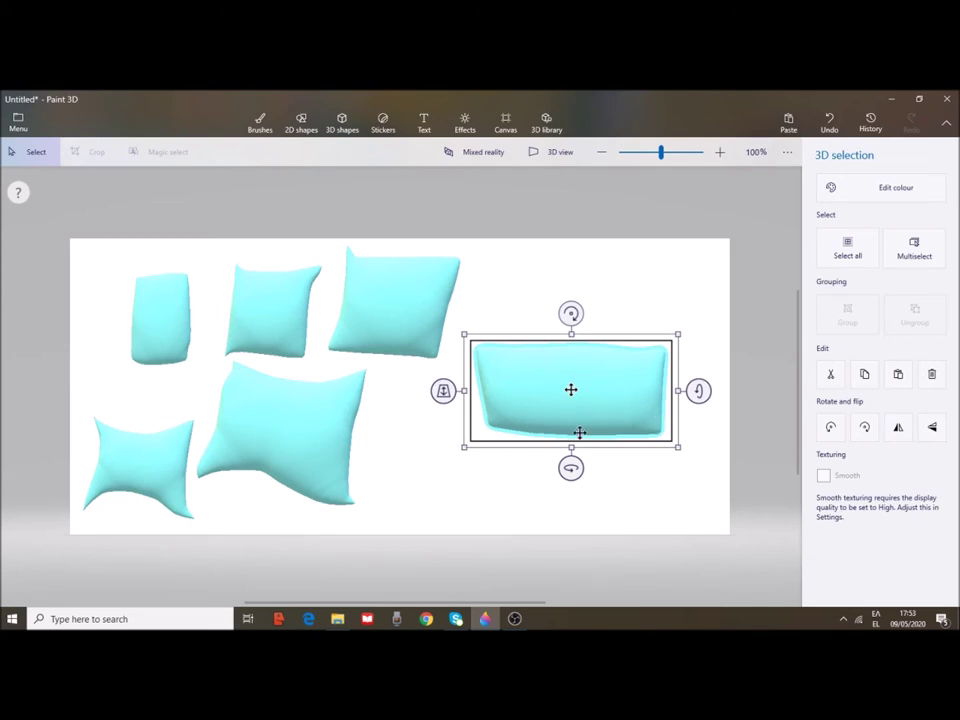
drag(579, 432, 543, 493)
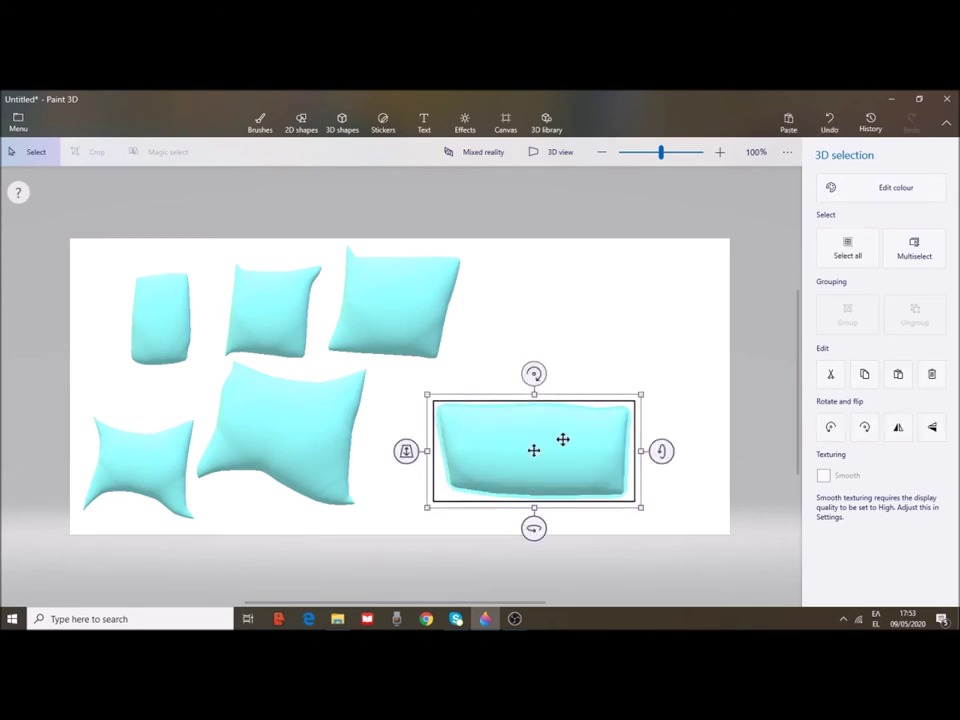
click(350, 128)
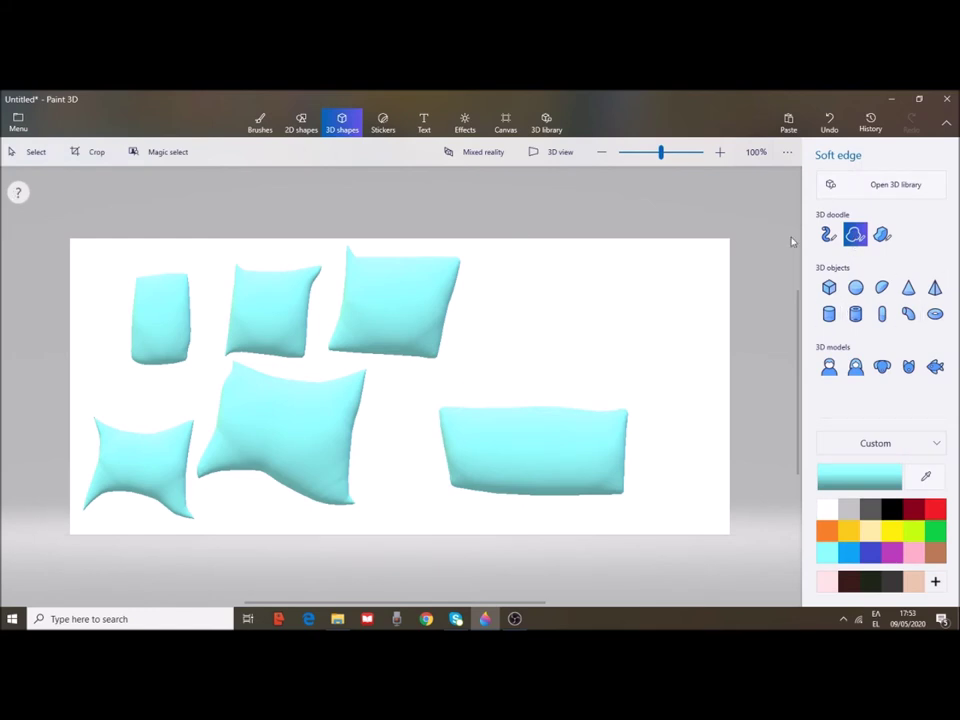
- Draw a seventh square pillow at the upper right, tilt it, and start rotating the wide lower pillow
mouse_move(534, 255)
mouse_down()
mouse_move(651, 266)
mouse_move(626, 349)
mouse_move(557, 366)
mouse_move(516, 339)
mouse_move(535, 257)
mouse_up()
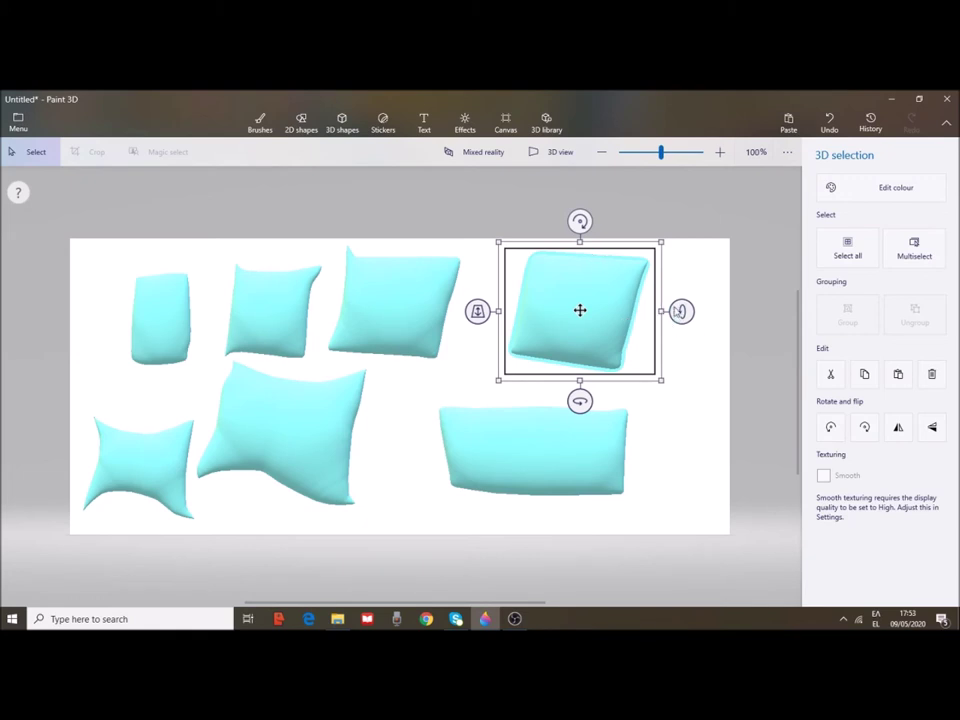
drag(681, 312, 600, 448)
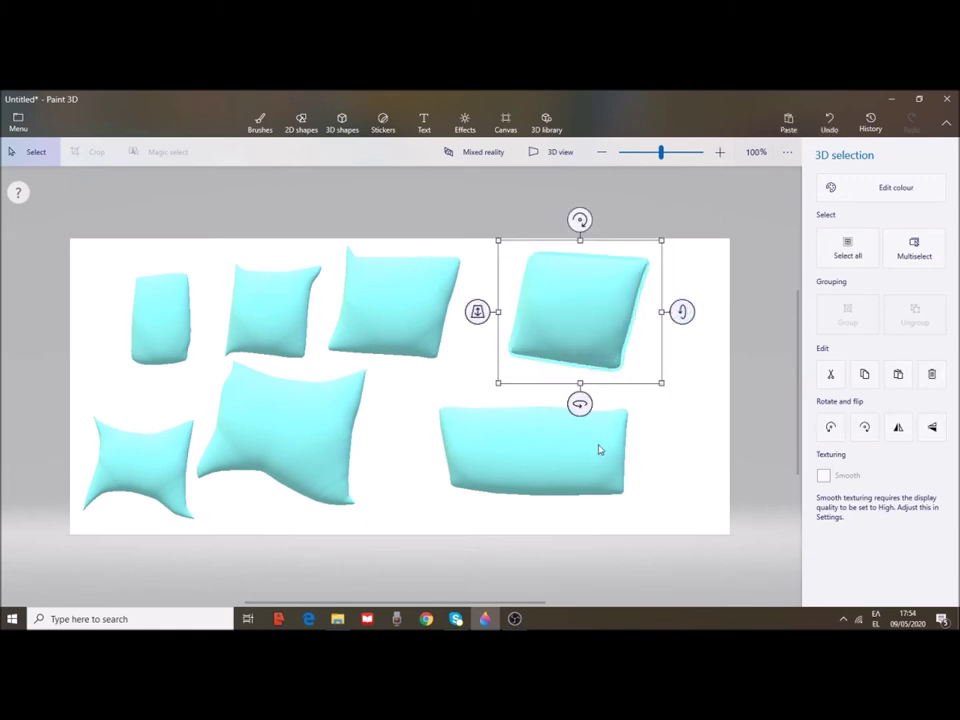
click(600, 448)
mouse_move(659, 452)
mouse_down()
mouse_move(662, 497)
mouse_move(634, 415)
mouse_move(645, 465)
mouse_up()
- Rotate the third top-row pillow around its vertical axis and tilt the large lower-middle pillow
click(398, 326)
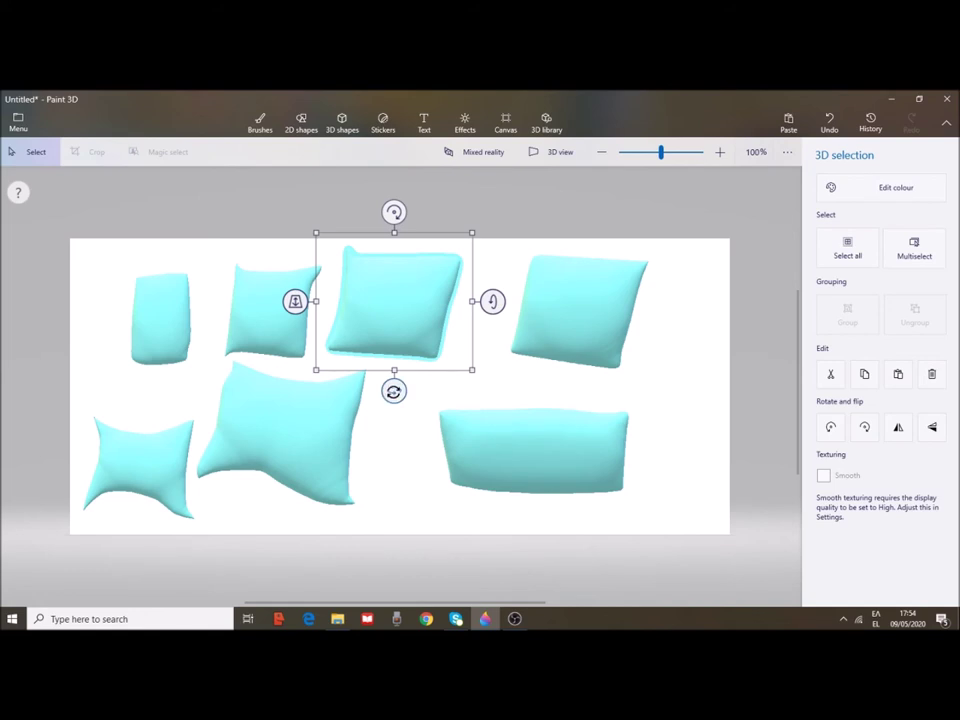
mouse_move(394, 390)
mouse_down()
mouse_move(440, 392)
mouse_move(394, 390)
mouse_up()
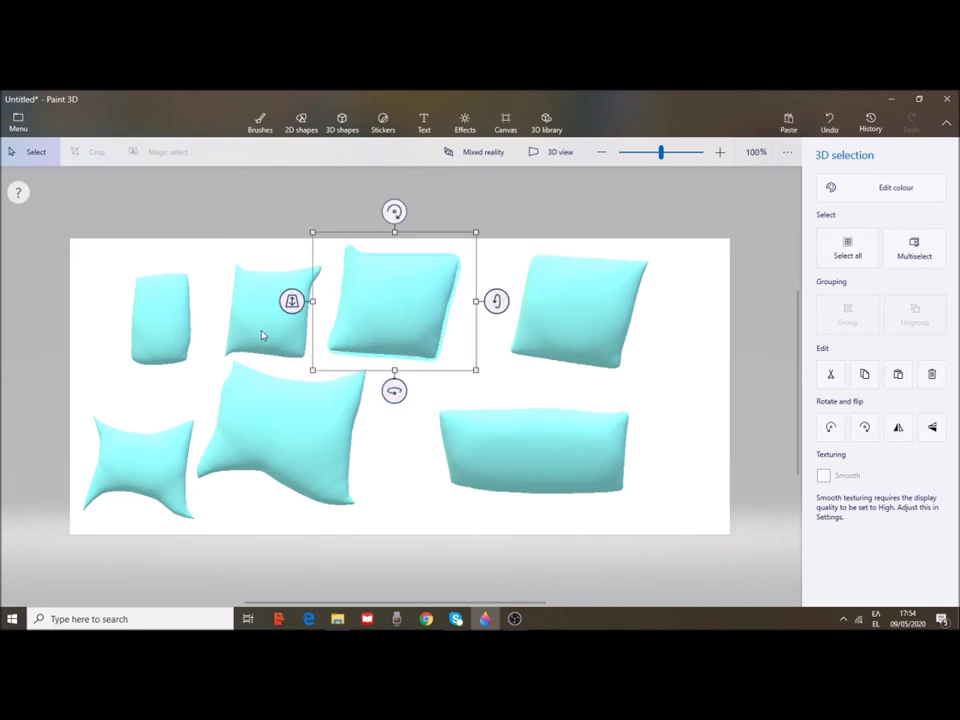
click(275, 393)
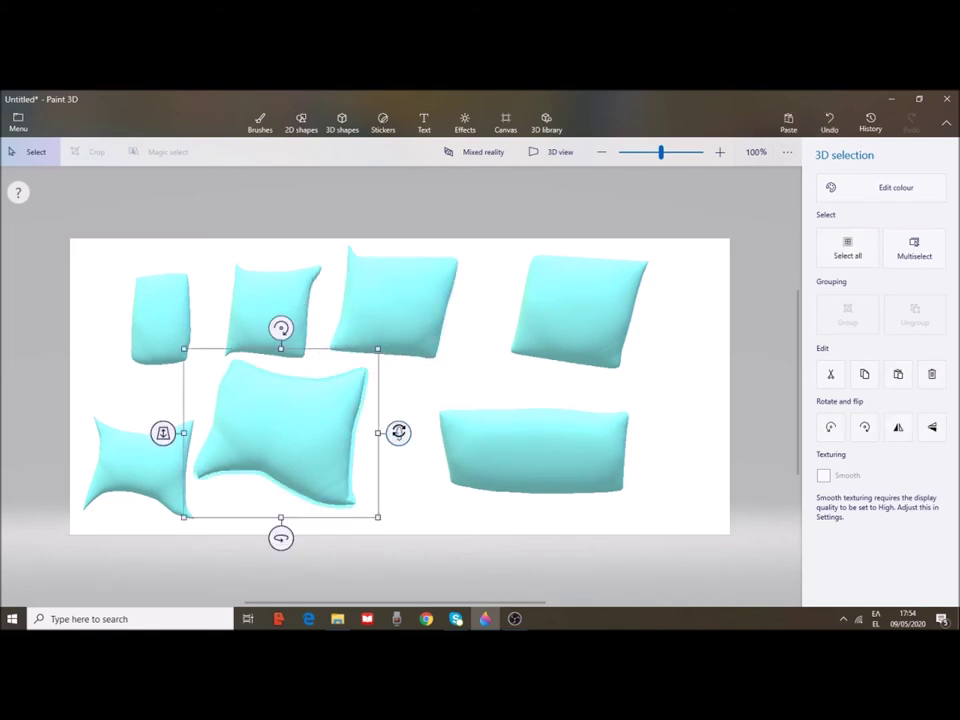
mouse_move(395, 433)
mouse_down()
mouse_move(398, 462)
mouse_move(398, 434)
mouse_up()
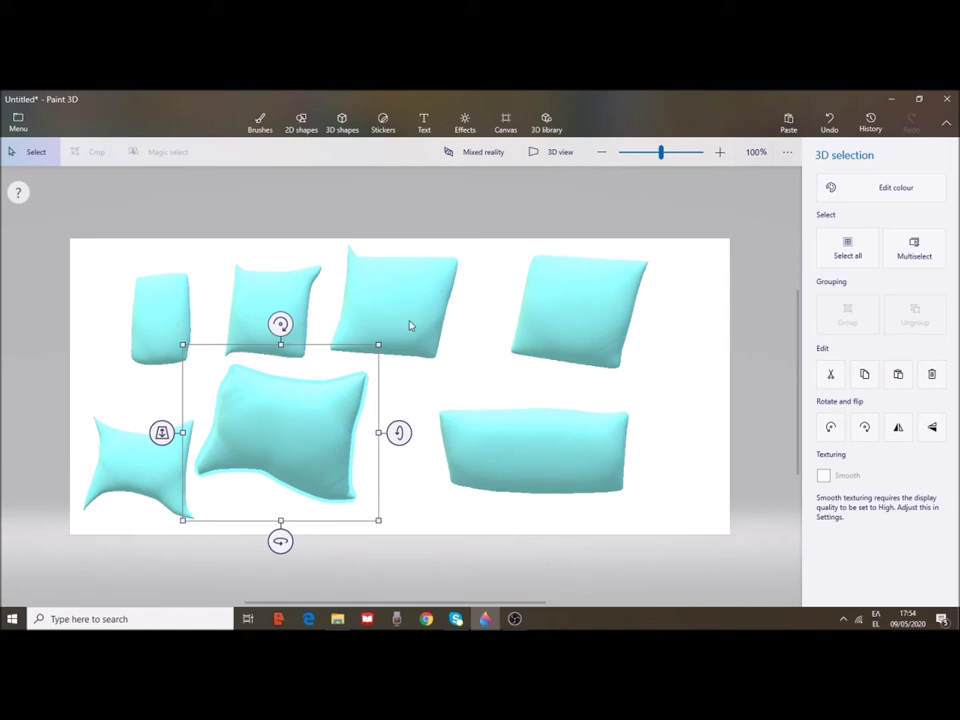
click(259, 128)
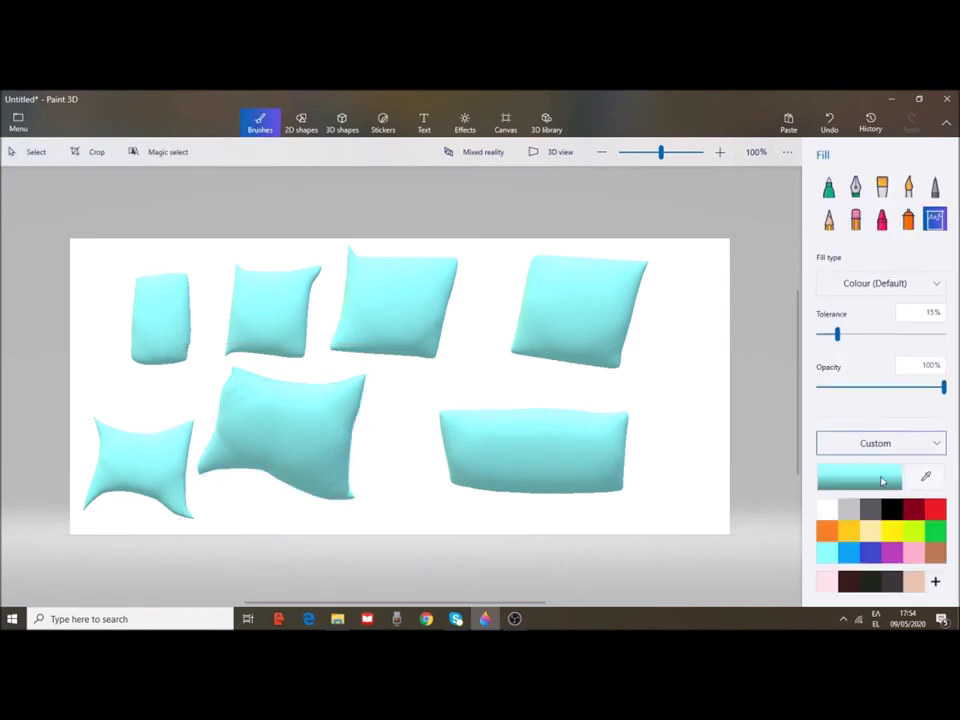
click(913, 510)
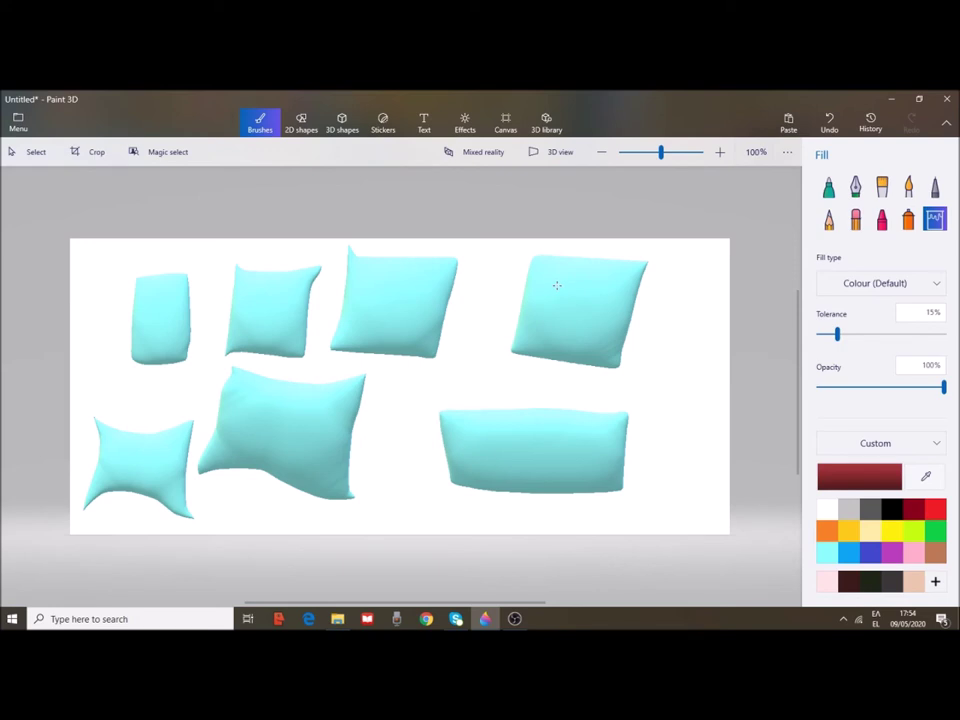
click(557, 285)
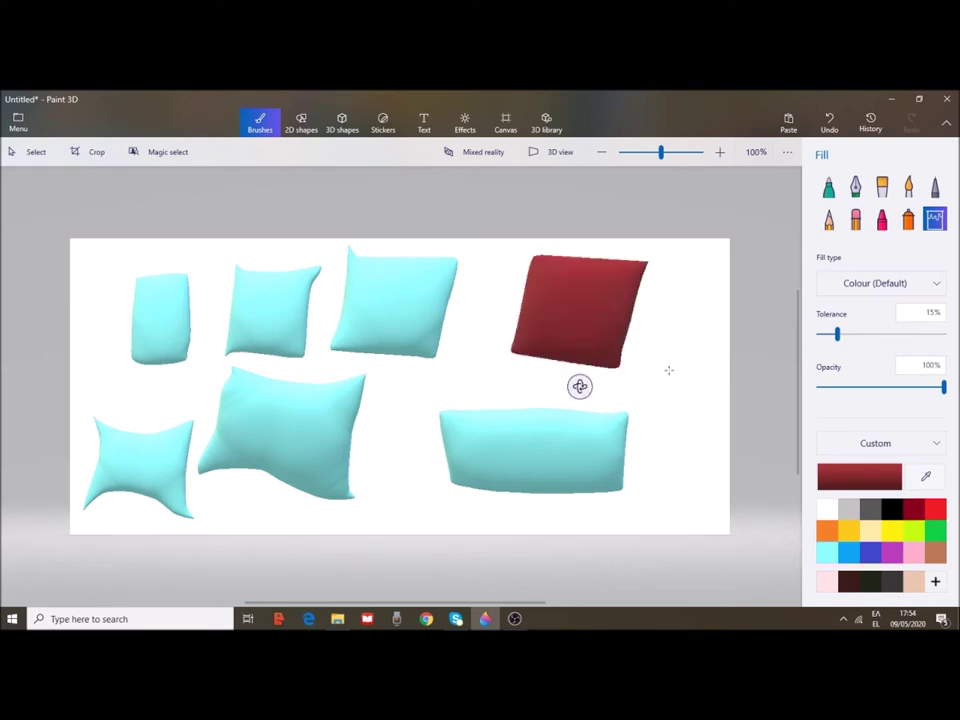
click(534, 450)
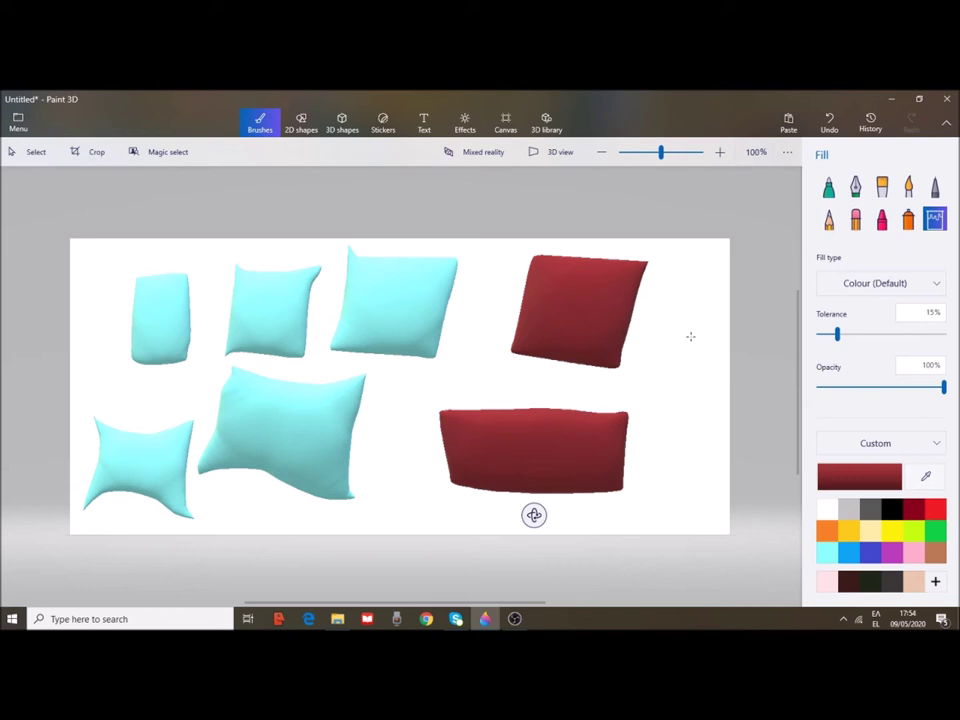
key(ctrl+z)
key(ctrl+z)
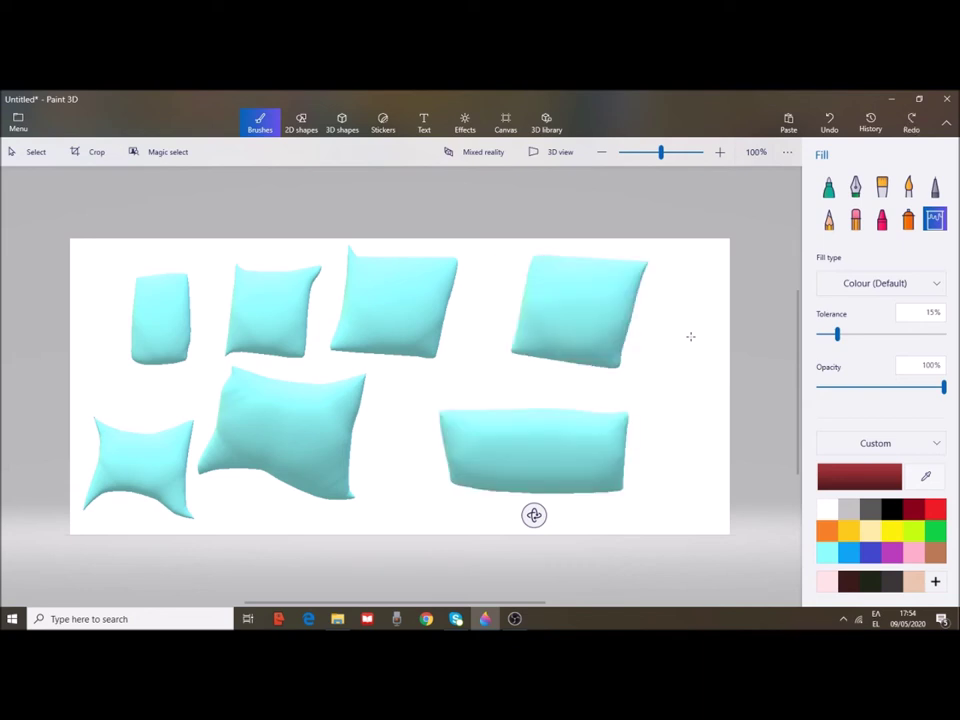
- Import the Desktop image 'exotic sea5' as a custom sticker
click(383, 124)
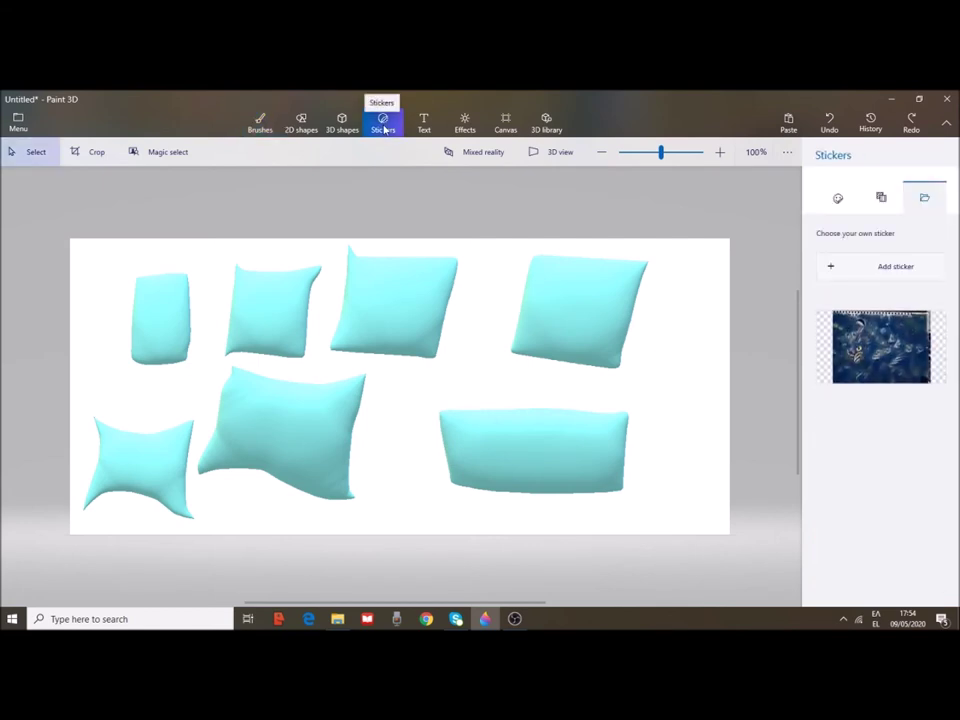
click(895, 268)
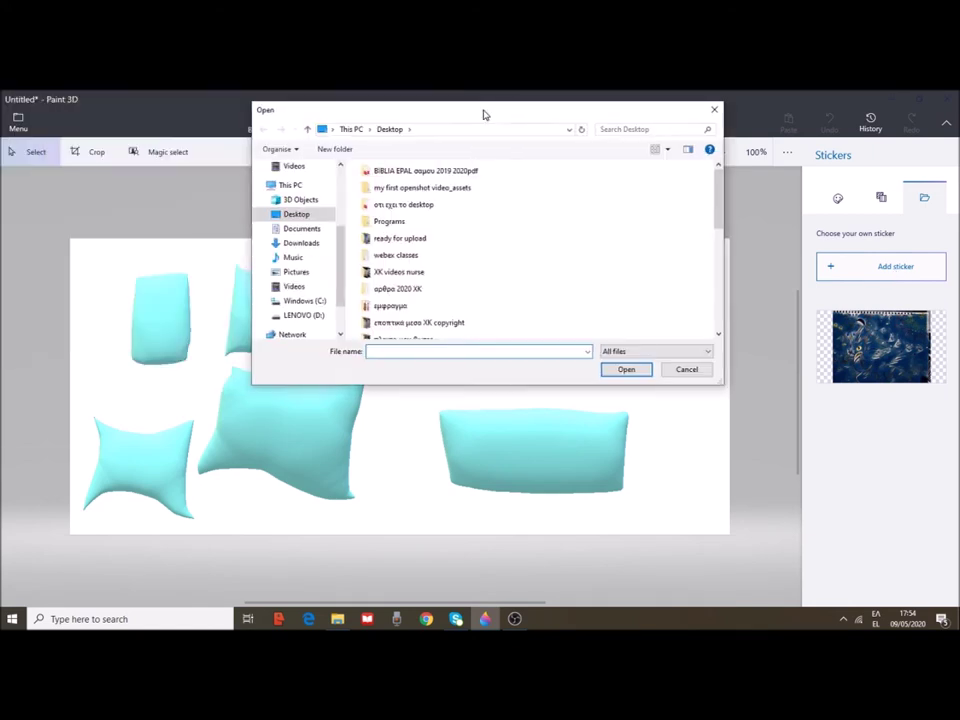
drag(483, 114, 494, 145)
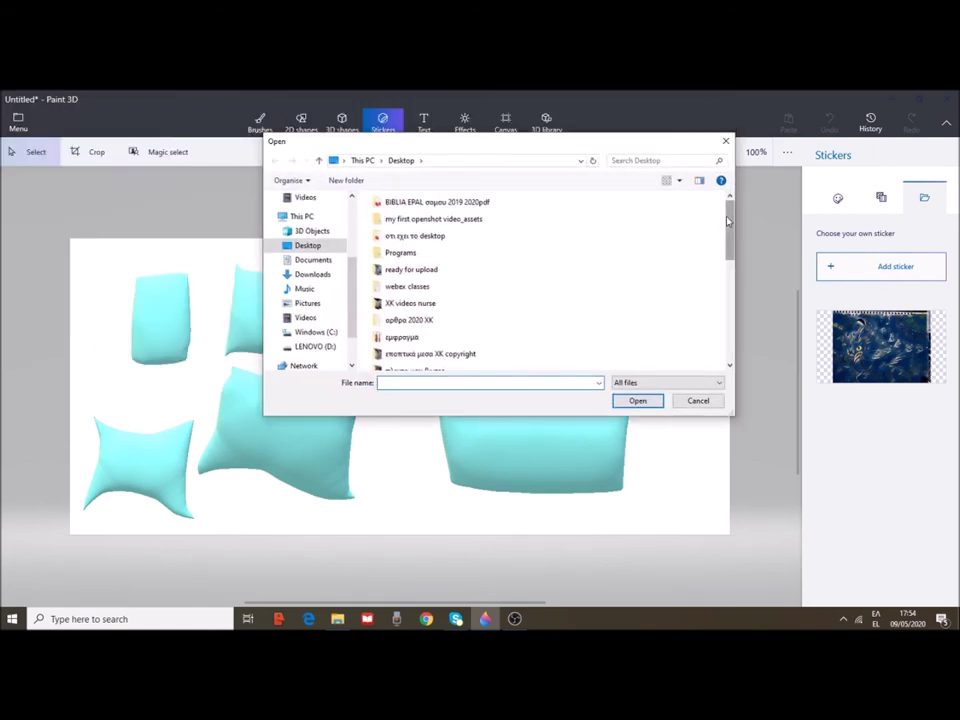
drag(728, 221, 721, 279)
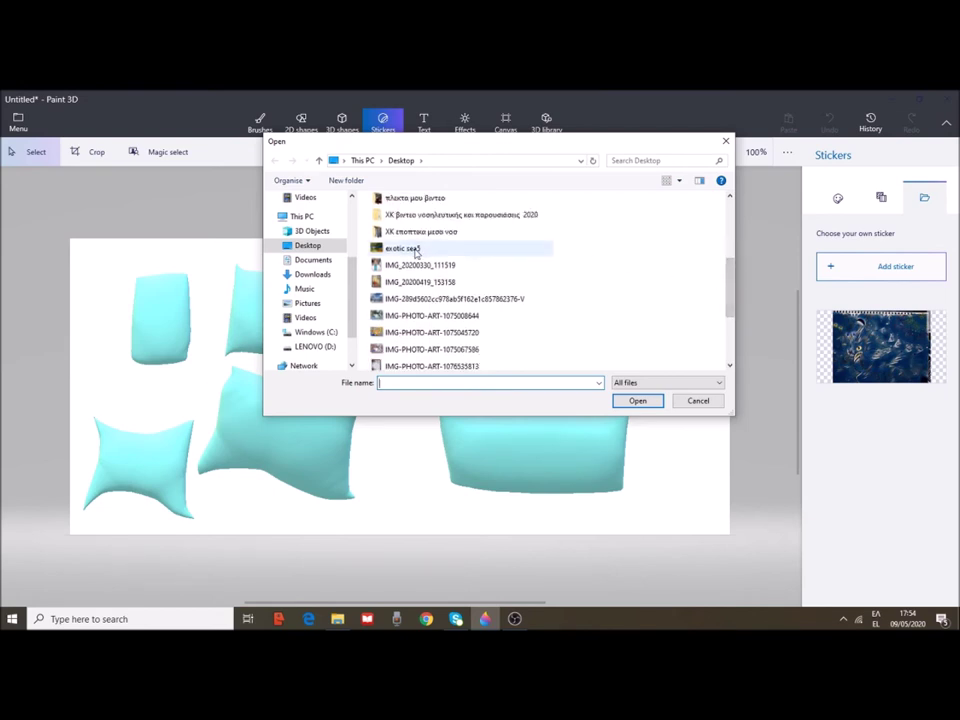
click(416, 249)
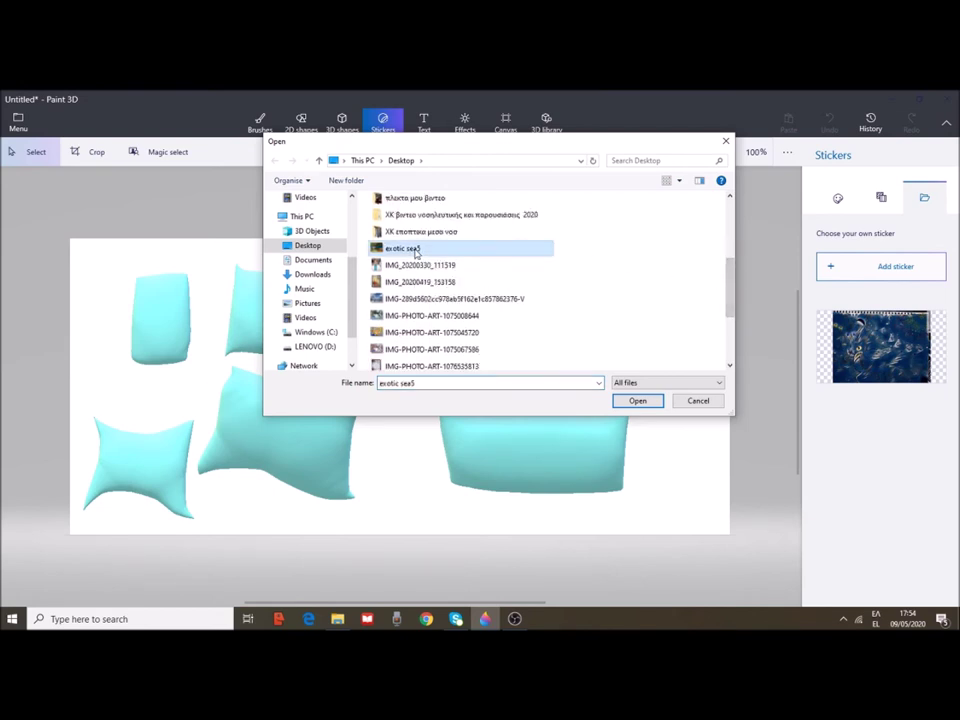
click(638, 401)
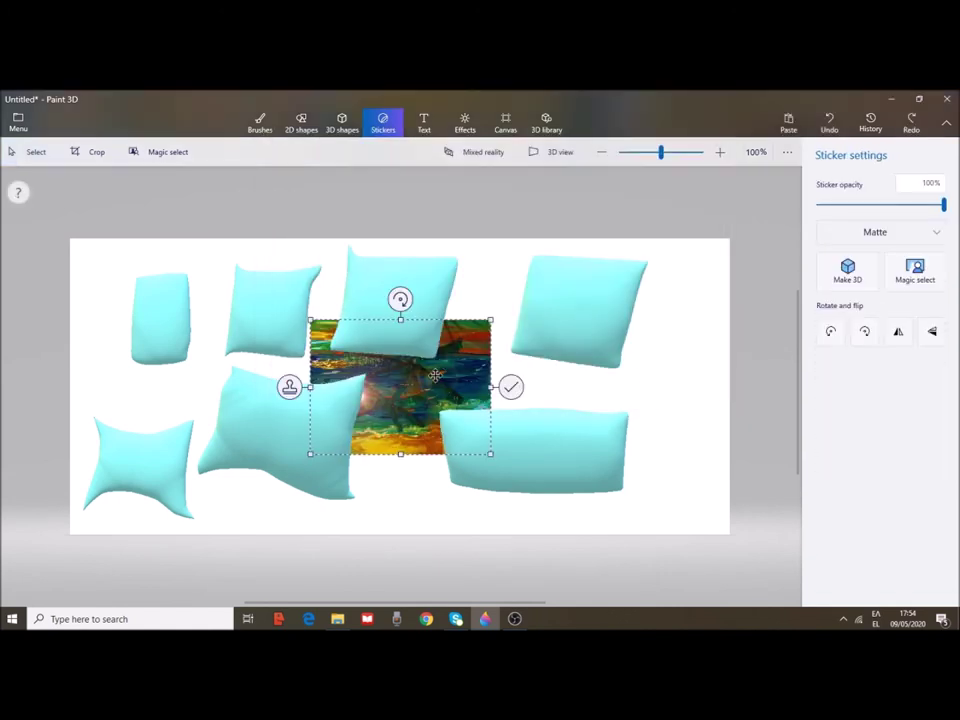
mouse_move(448, 340)
mouse_down()
mouse_move(432, 291)
mouse_move(433, 305)
mouse_up()
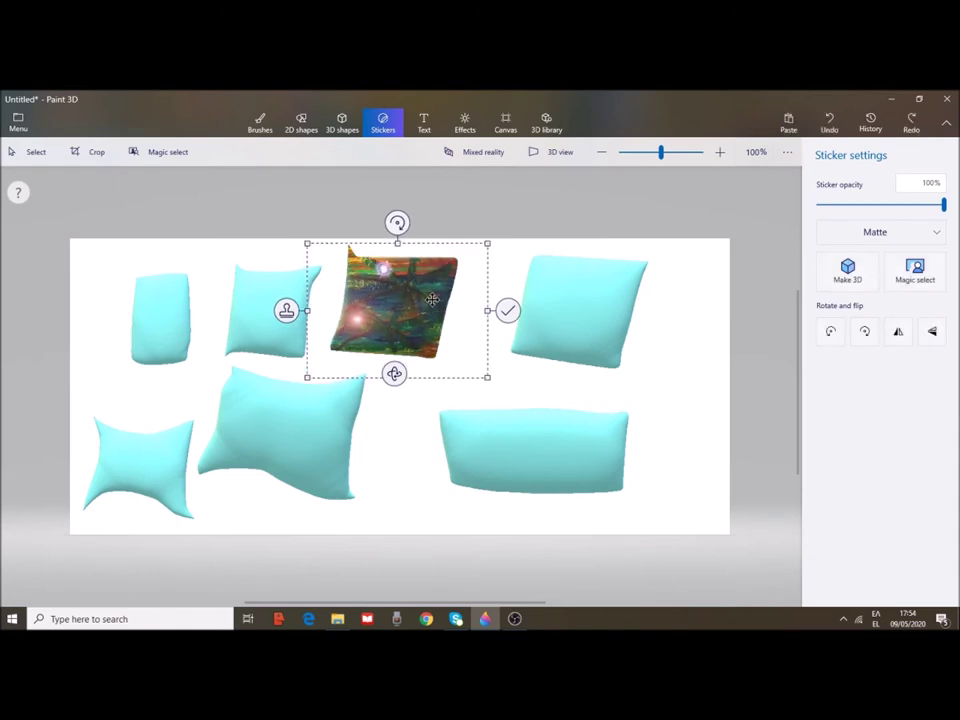
click(507, 311)
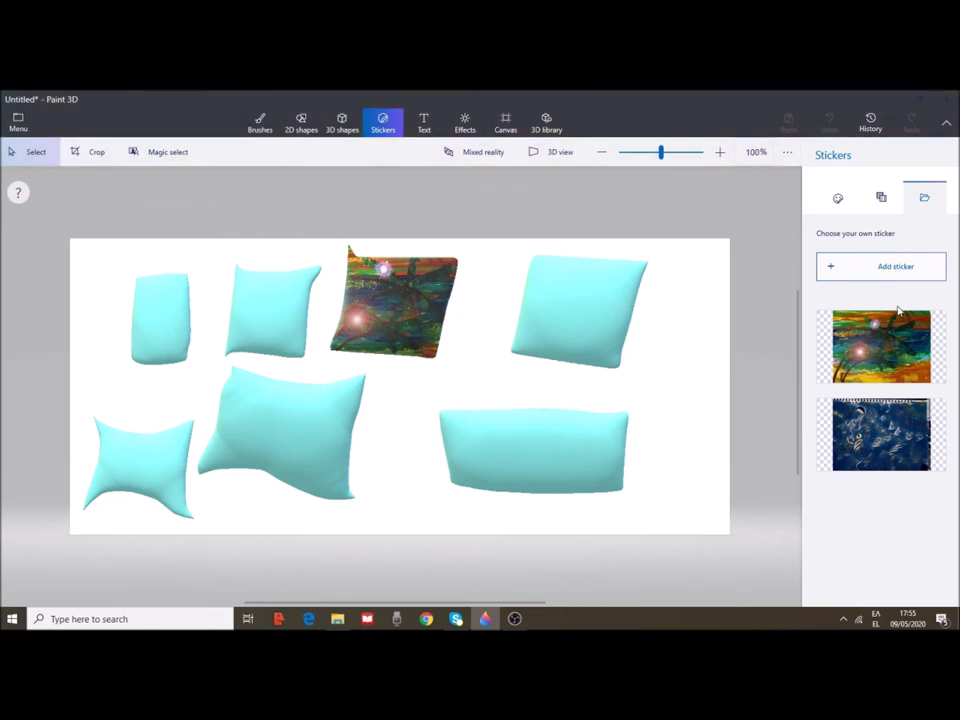
click(882, 266)
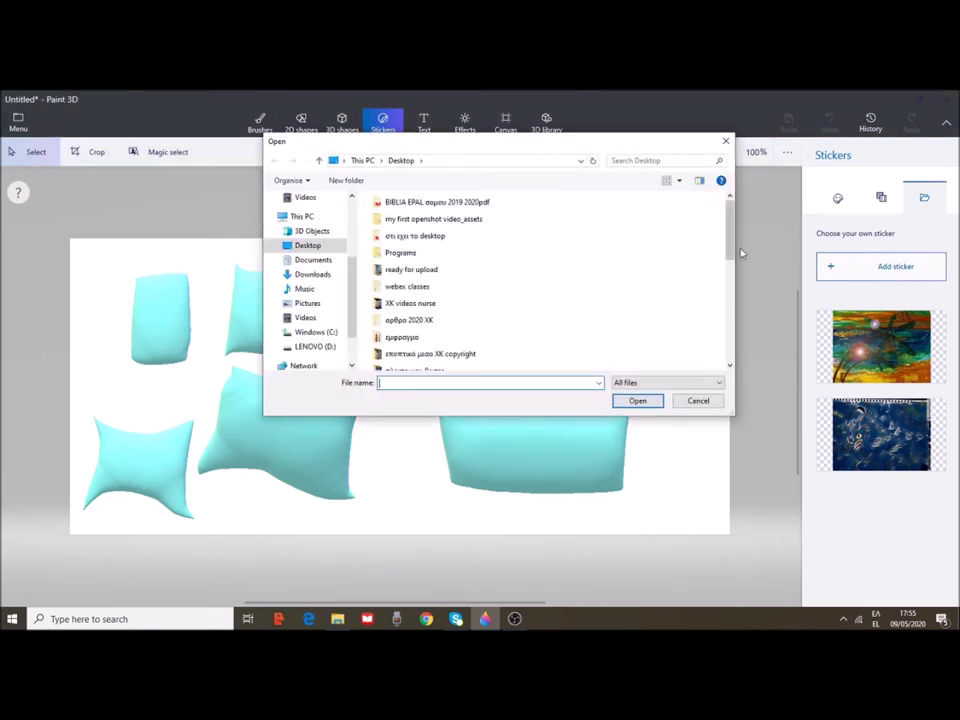
drag(729, 212, 729, 275)
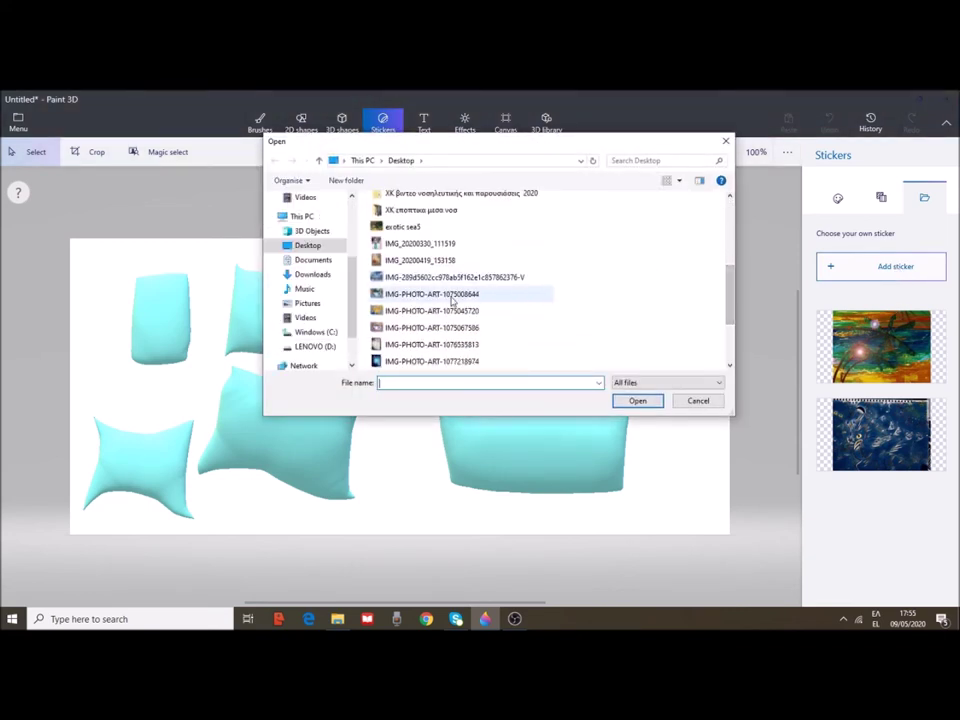
click(470, 311)
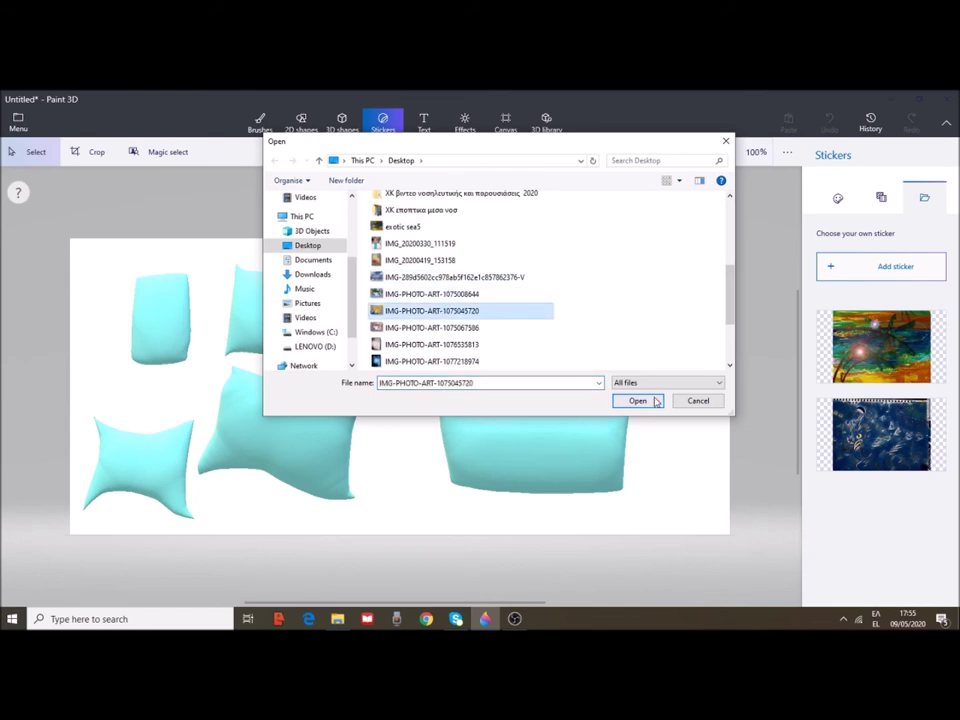
click(638, 400)
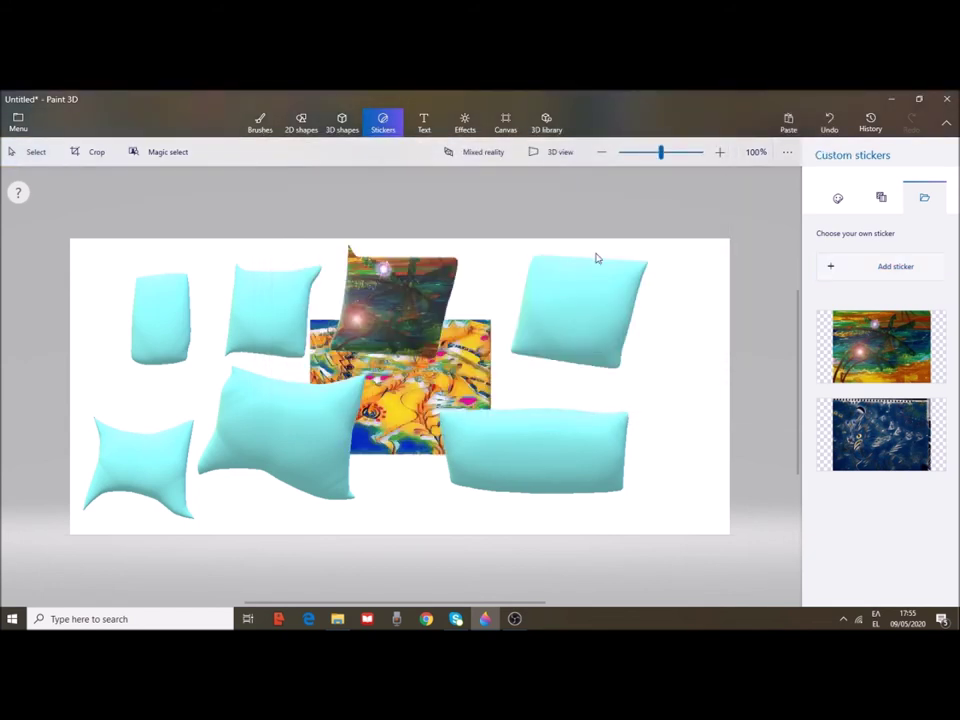
mouse_move(594, 334)
mouse_down()
mouse_move(619, 302)
mouse_move(598, 331)
mouse_up()
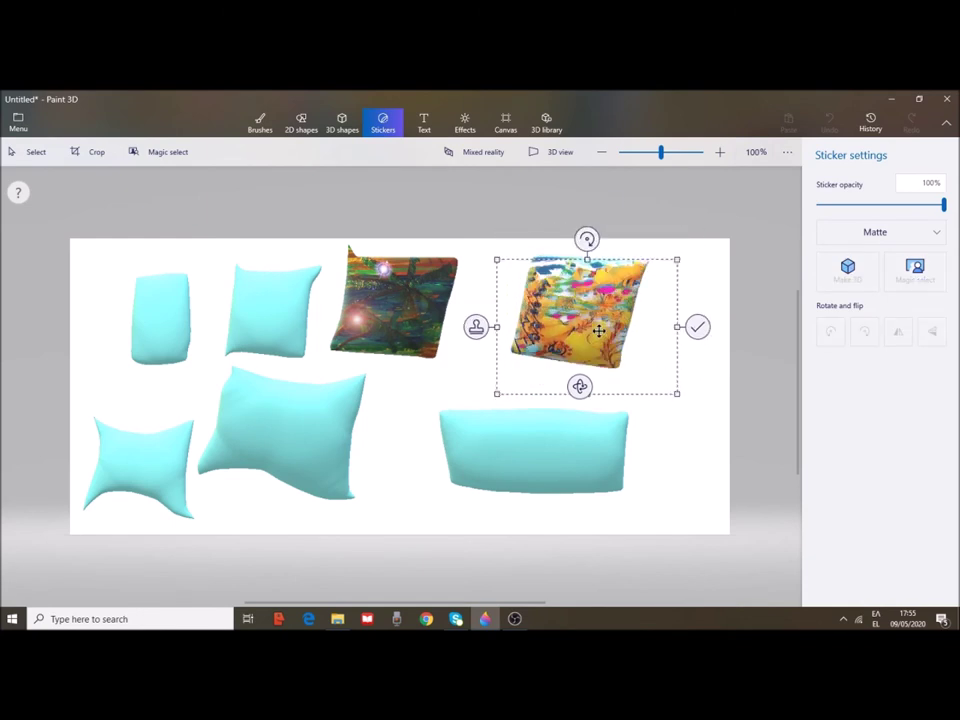
click(704, 330)
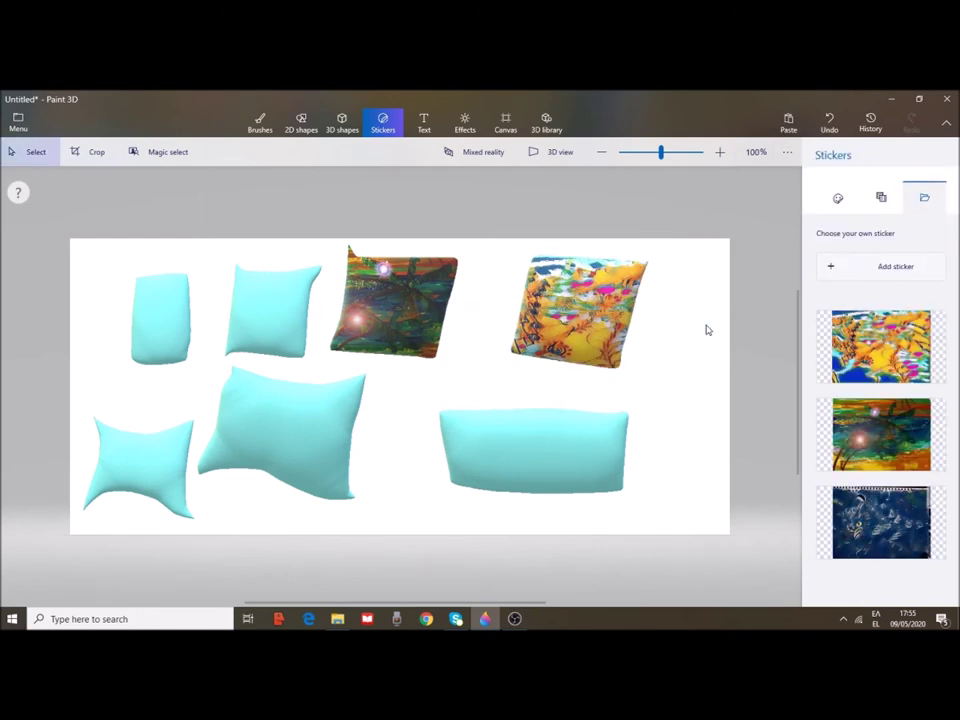
click(895, 266)
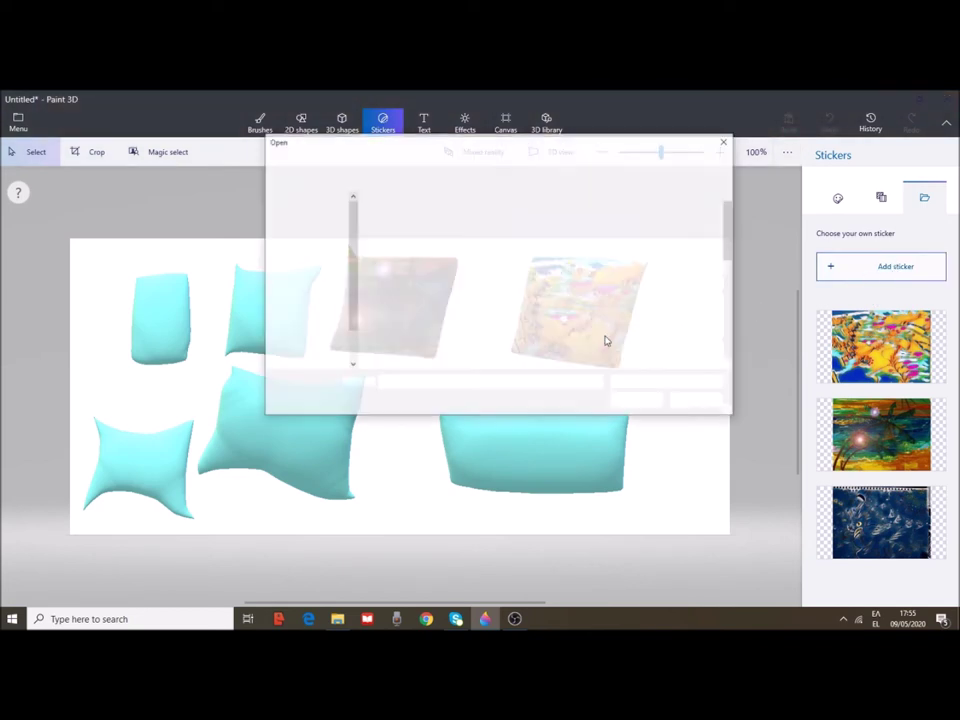
drag(731, 222, 731, 272)
click(457, 366)
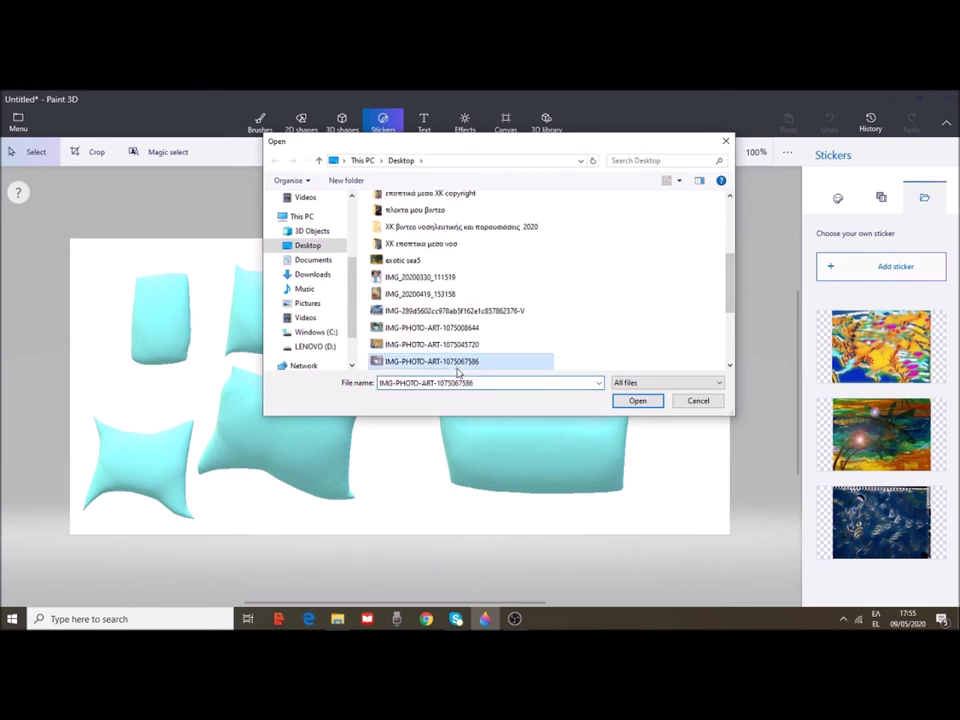
click(637, 400)
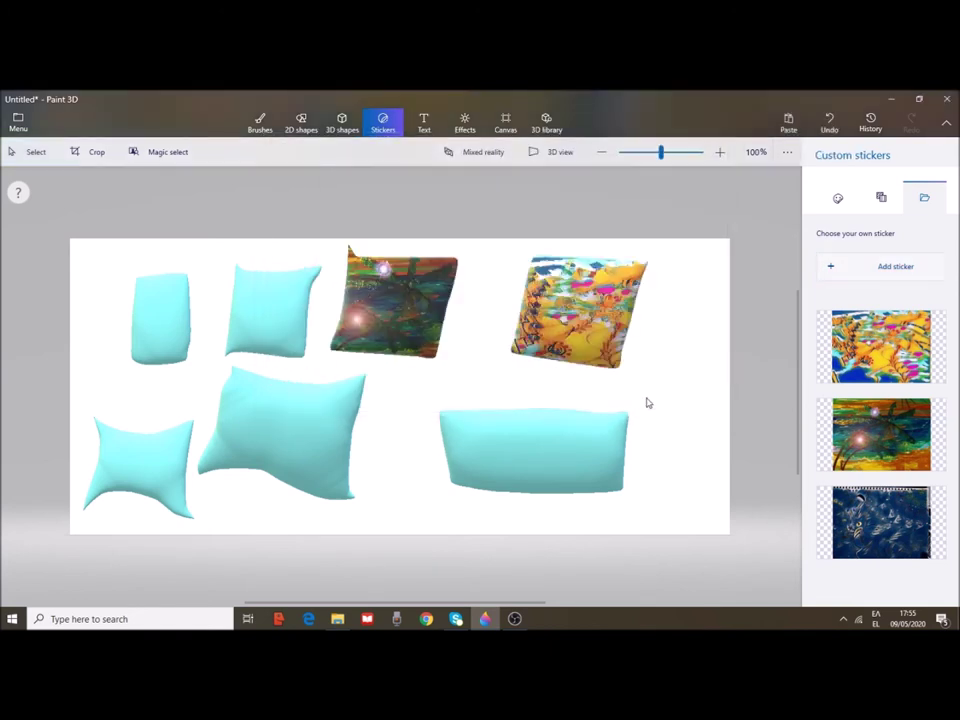
drag(410, 381, 316, 320)
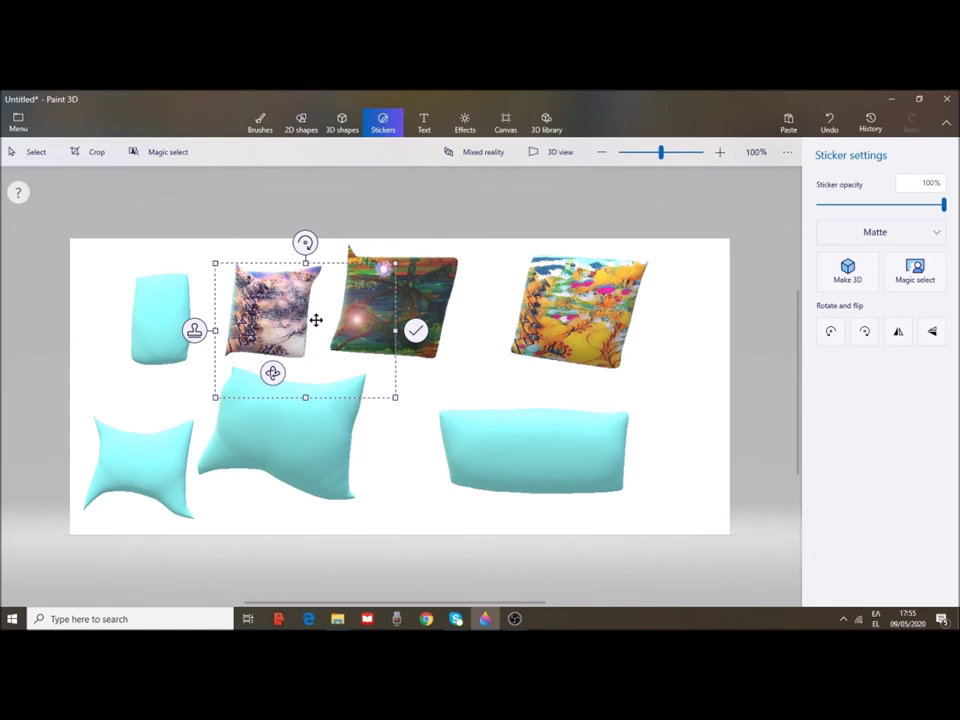
click(414, 331)
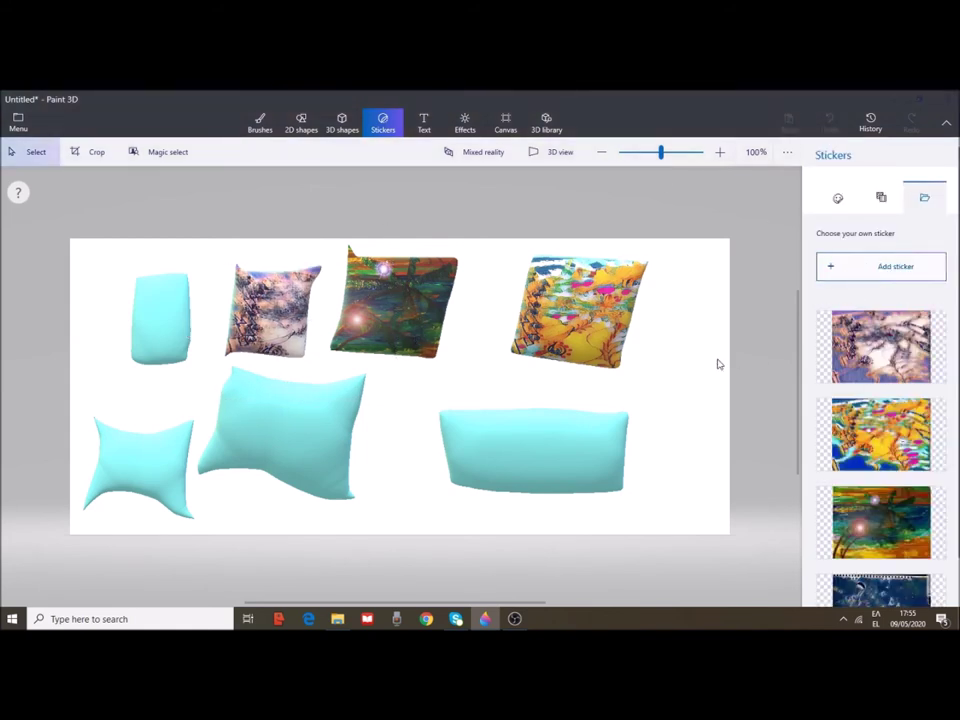
click(729, 266)
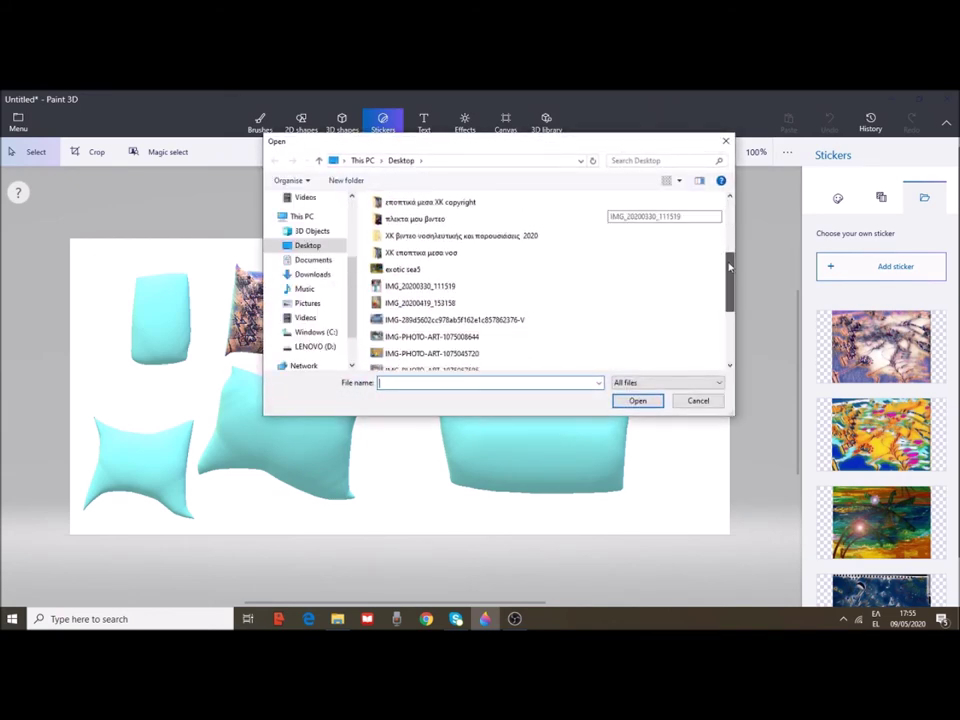
scroll(722, 285, down, 2)
click(445, 327)
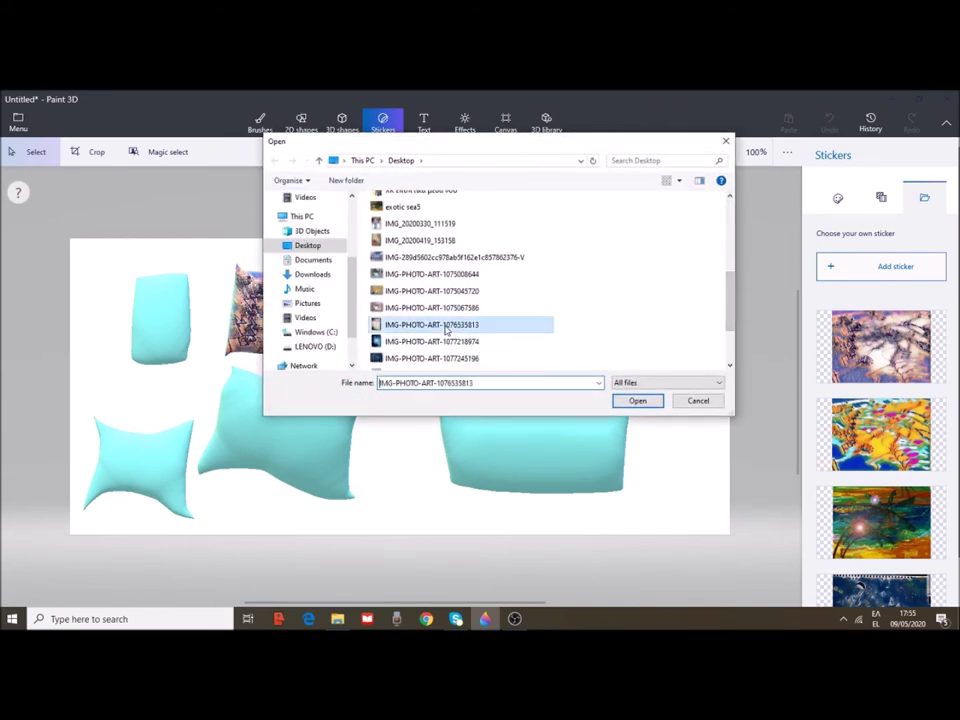
click(638, 401)
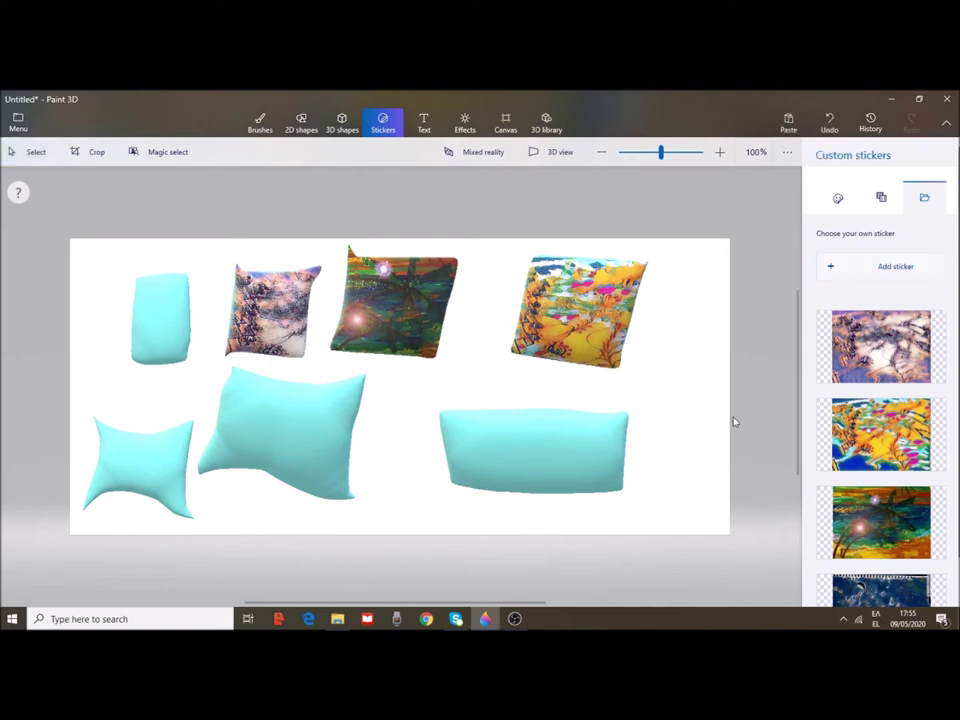
drag(387, 403, 157, 369)
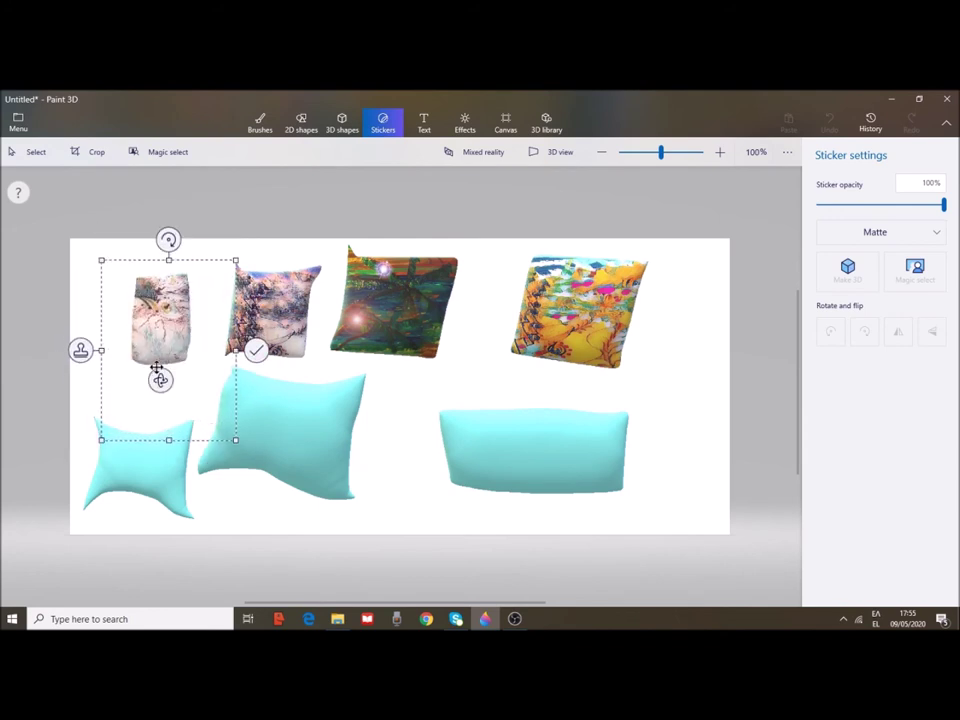
click(256, 350)
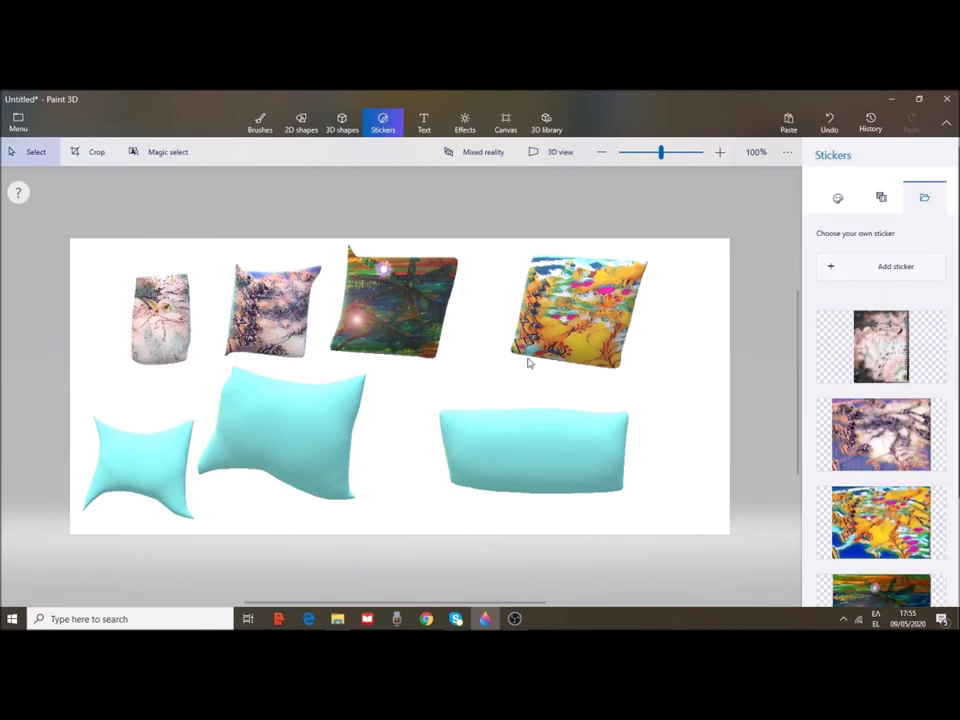
click(880, 266)
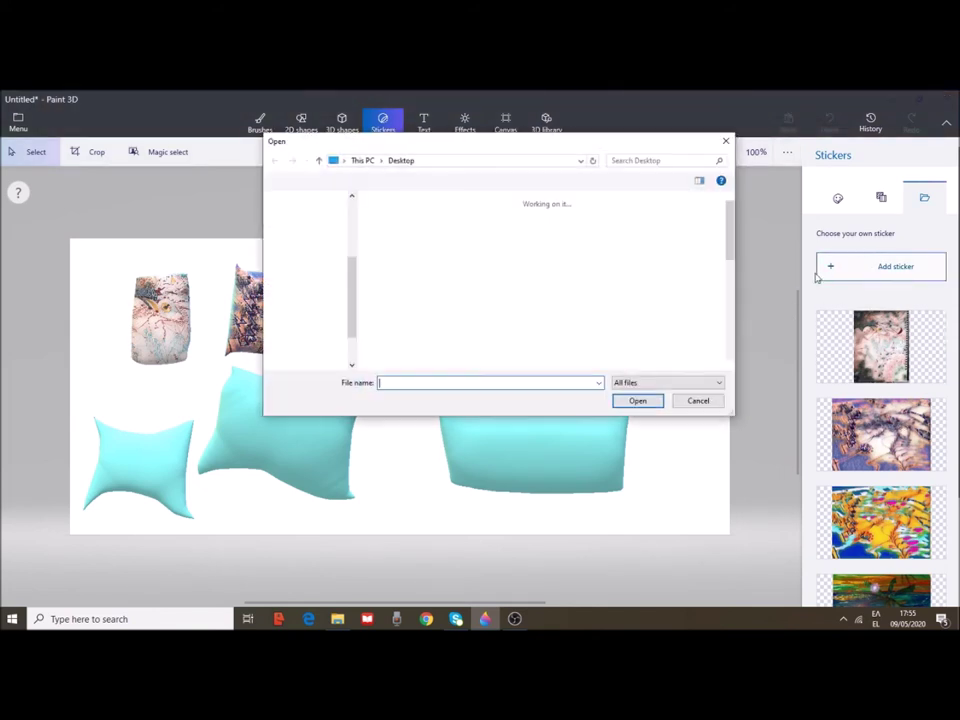
drag(733, 218, 726, 289)
click(392, 343)
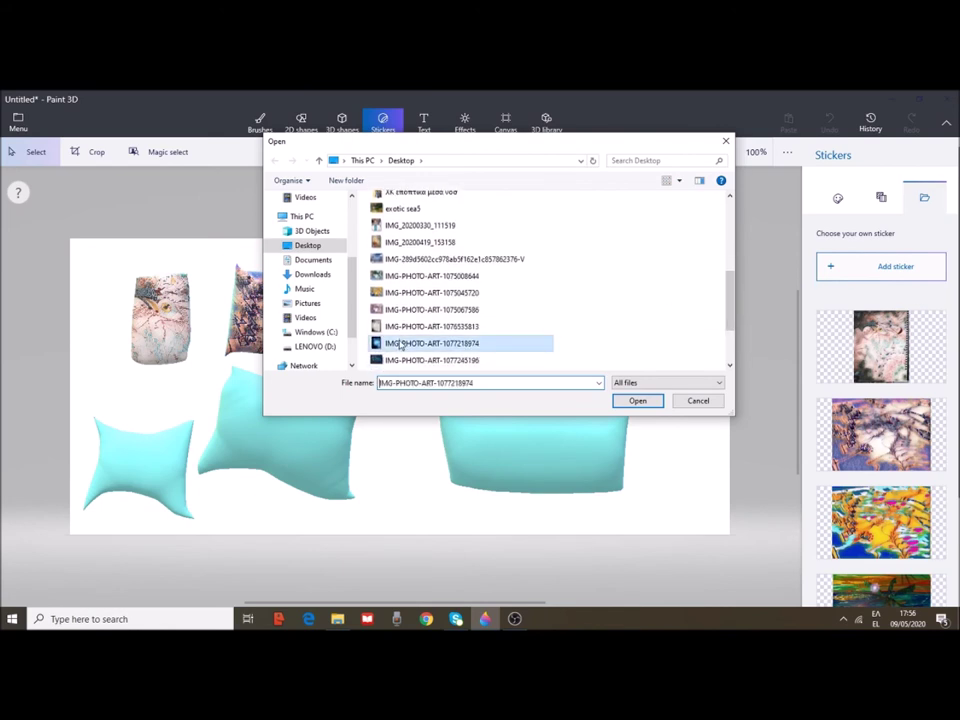
click(645, 401)
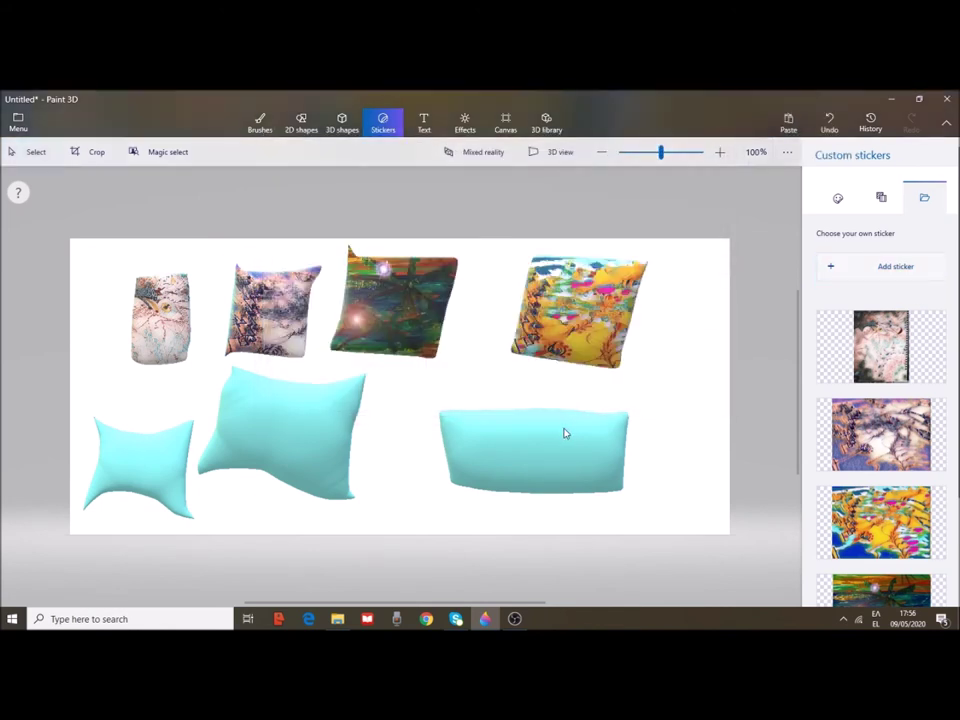
drag(367, 384, 147, 477)
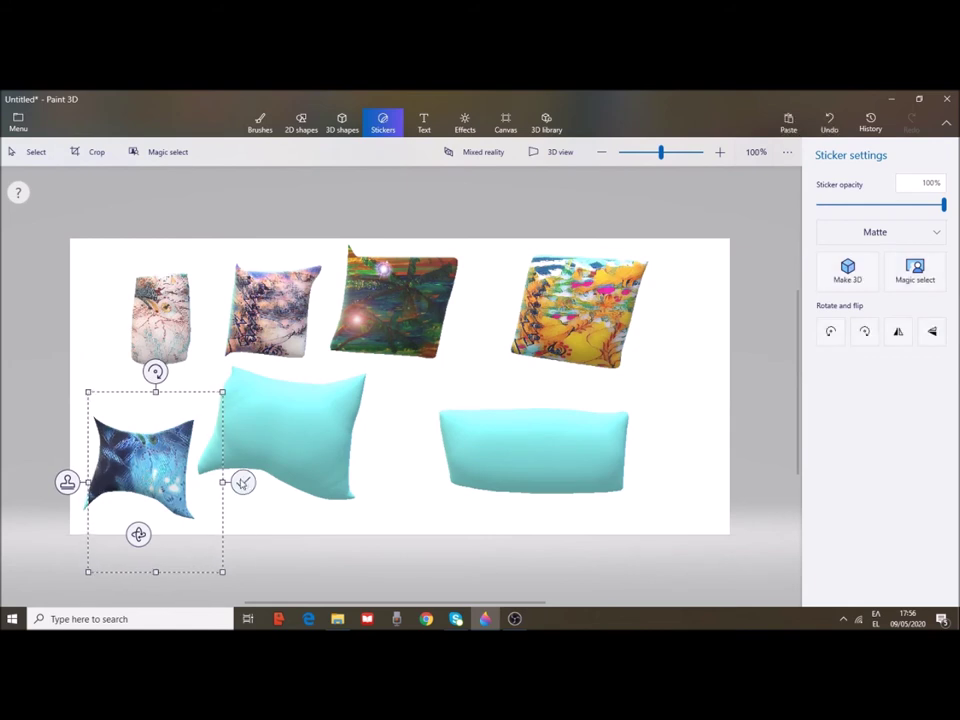
click(242, 483)
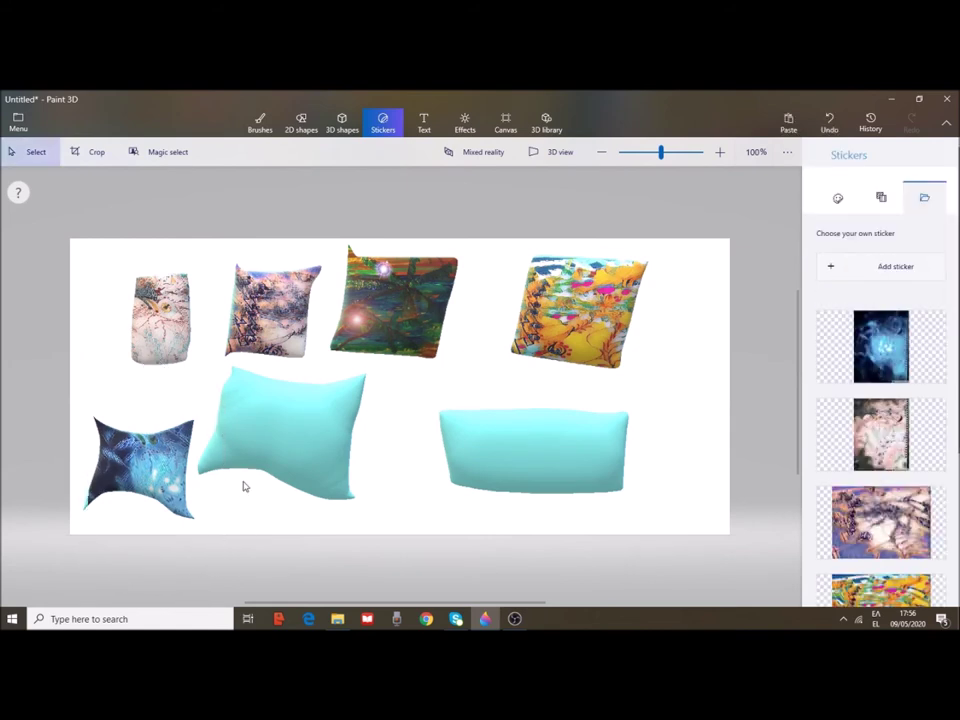
click(885, 268)
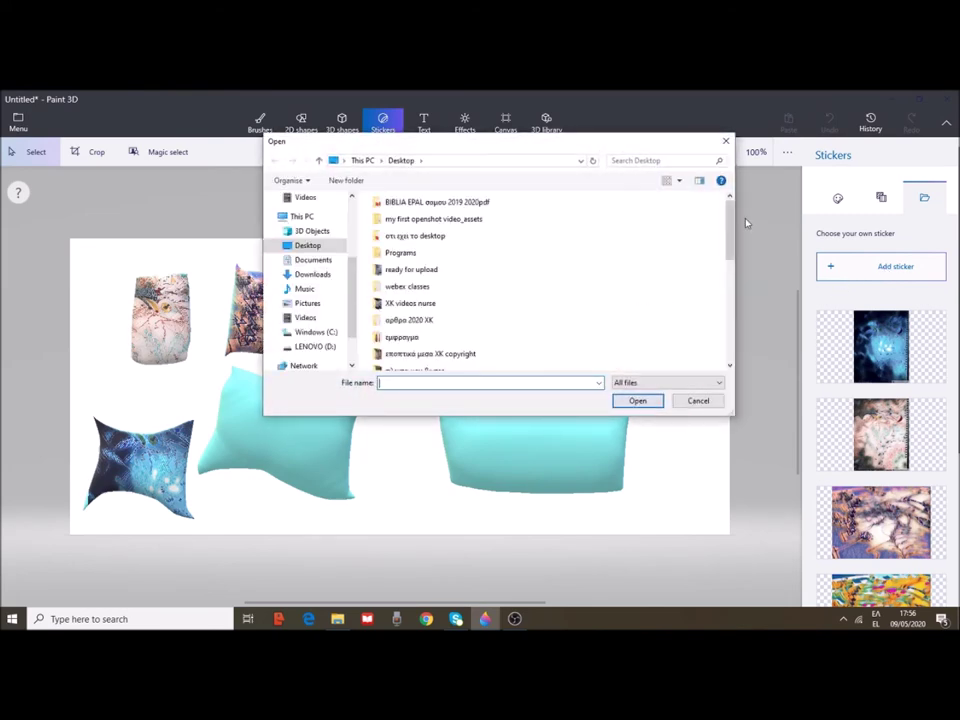
drag(731, 222, 731, 308)
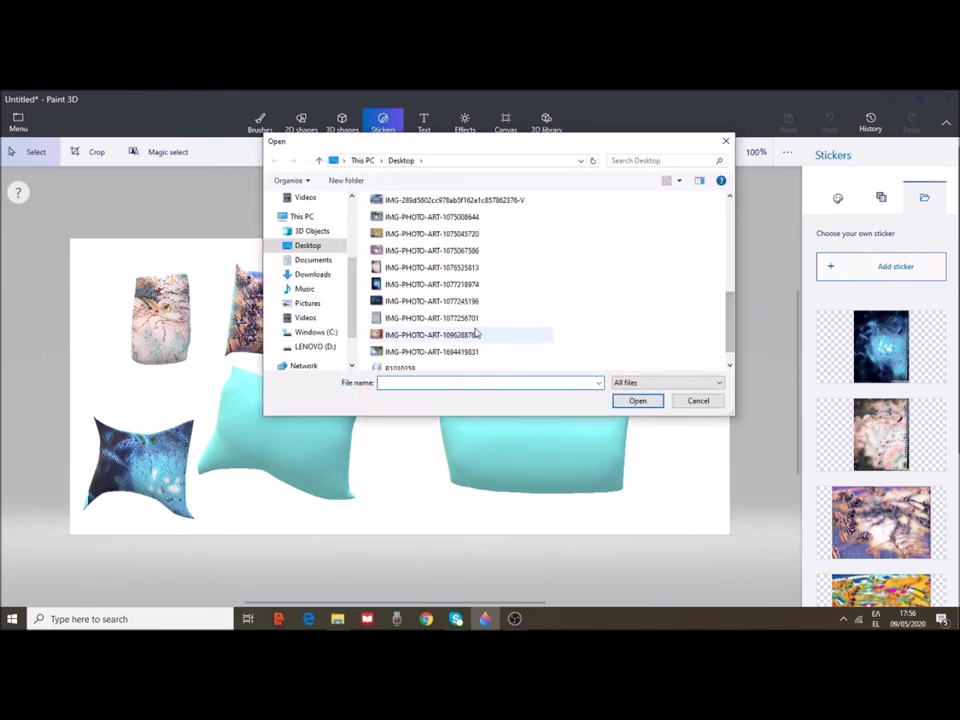
click(441, 318)
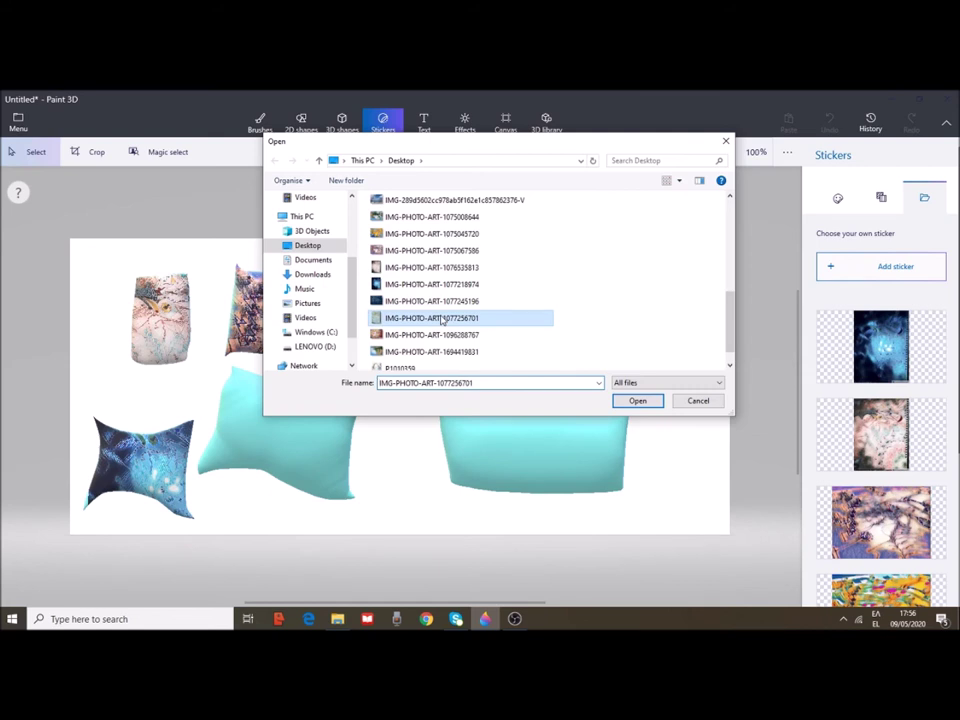
click(445, 301)
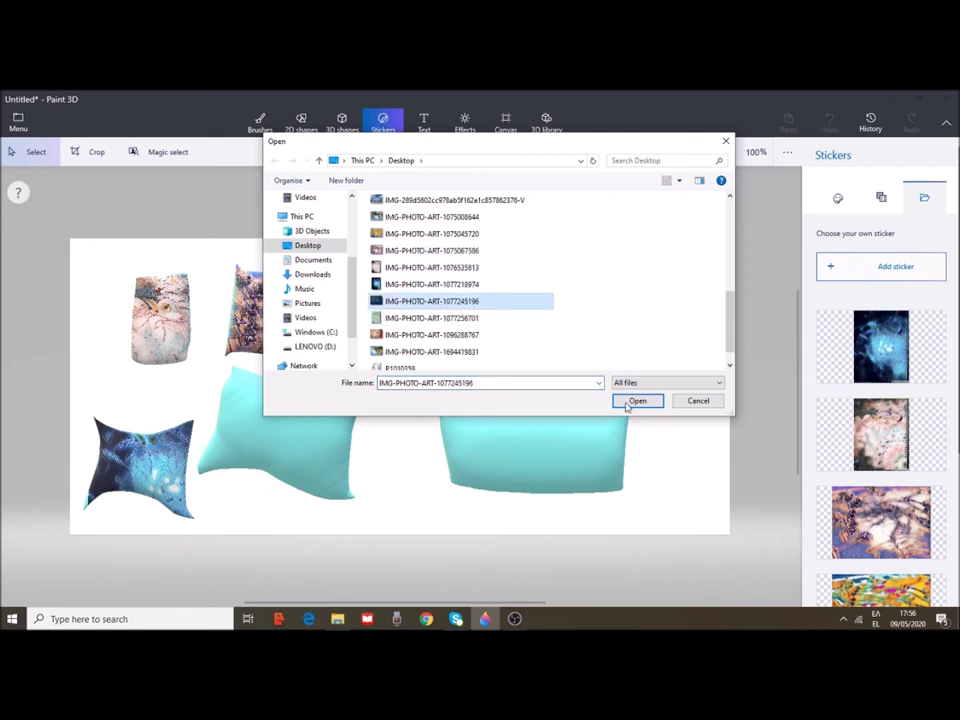
click(637, 401)
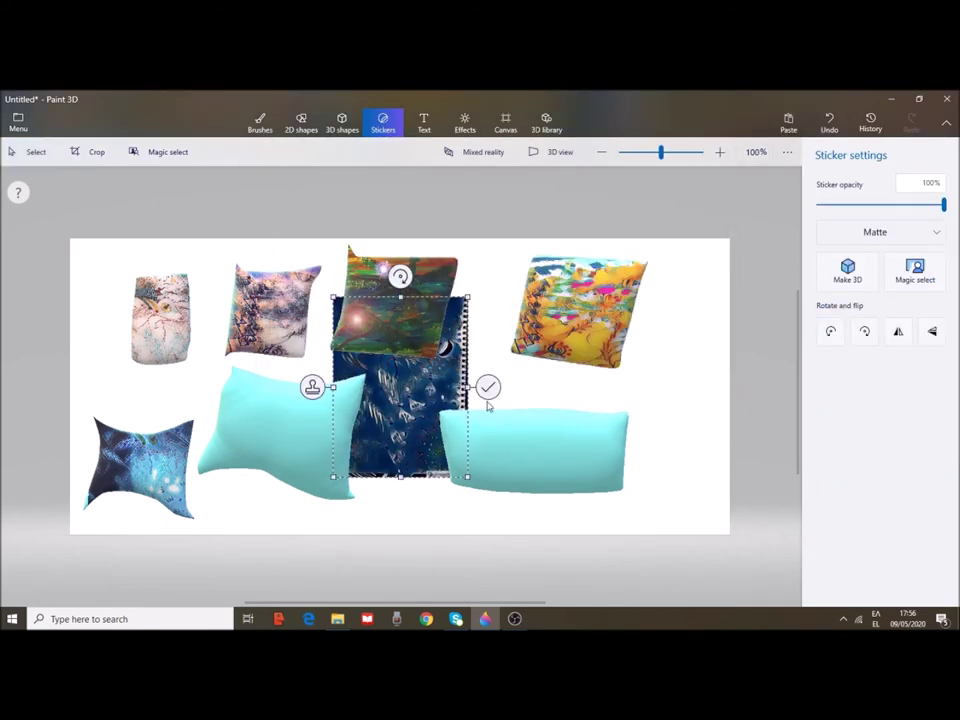
drag(400, 276, 510, 386)
drag(555, 448, 639, 465)
click(538, 553)
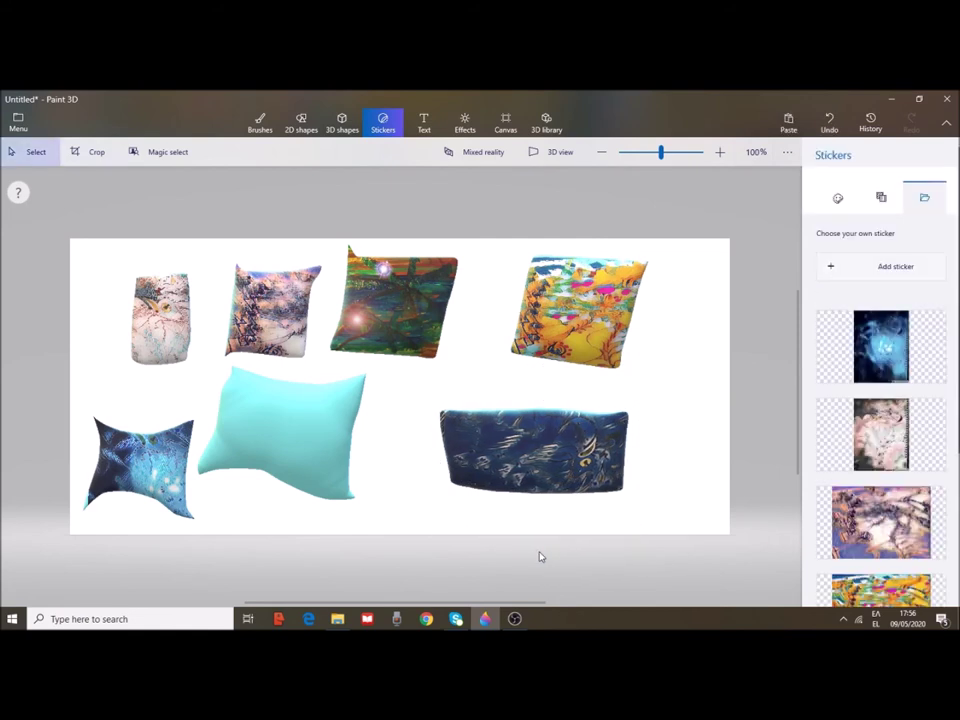
click(887, 267)
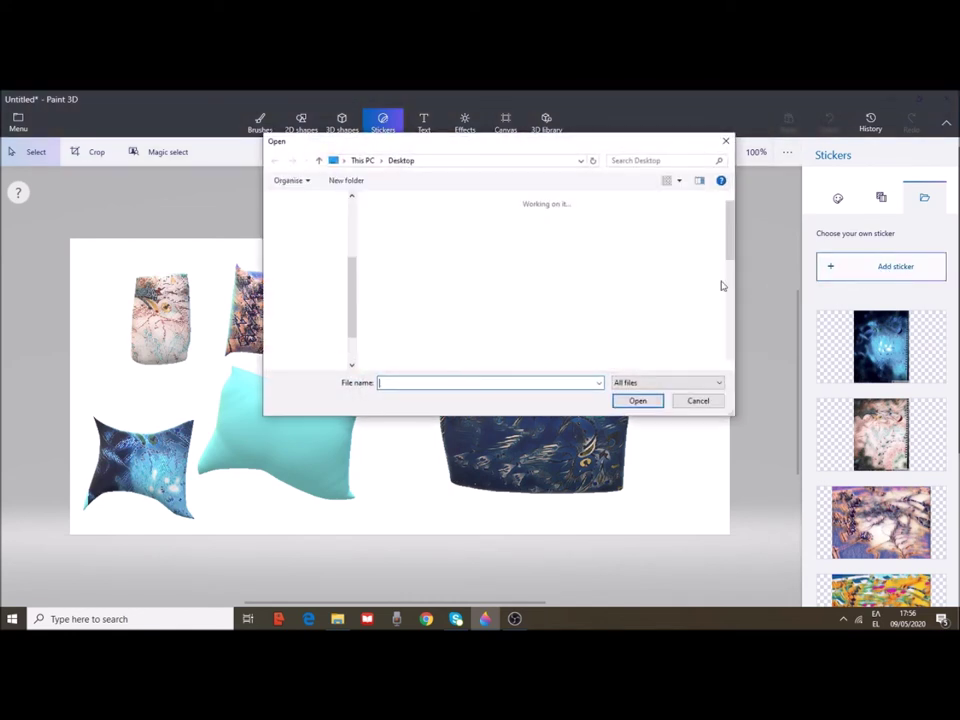
drag(730, 240, 733, 320)
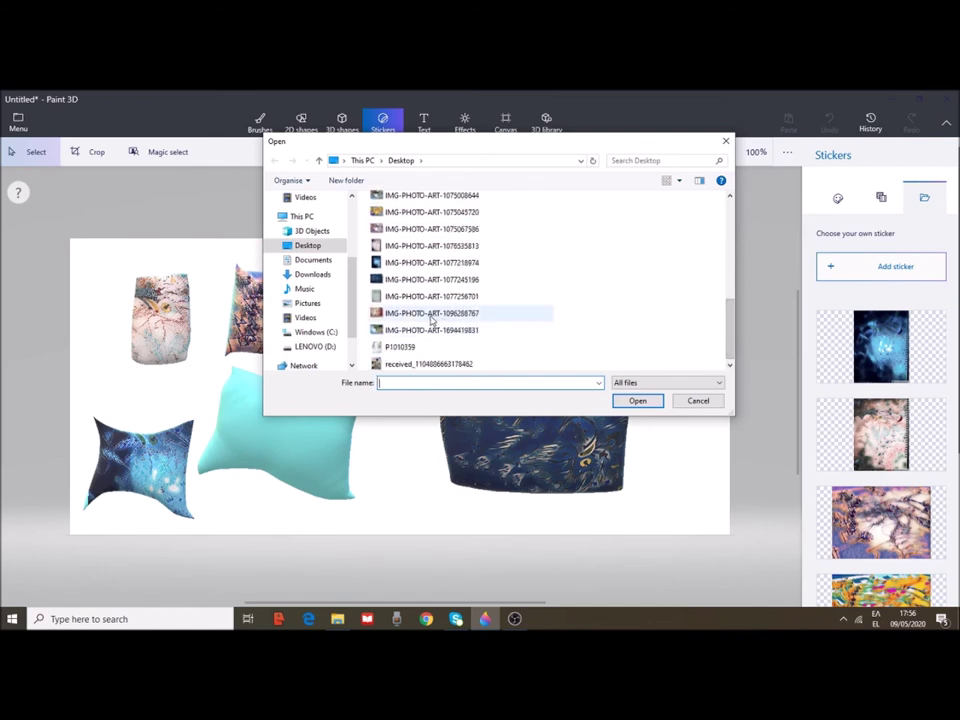
click(430, 314)
click(636, 400)
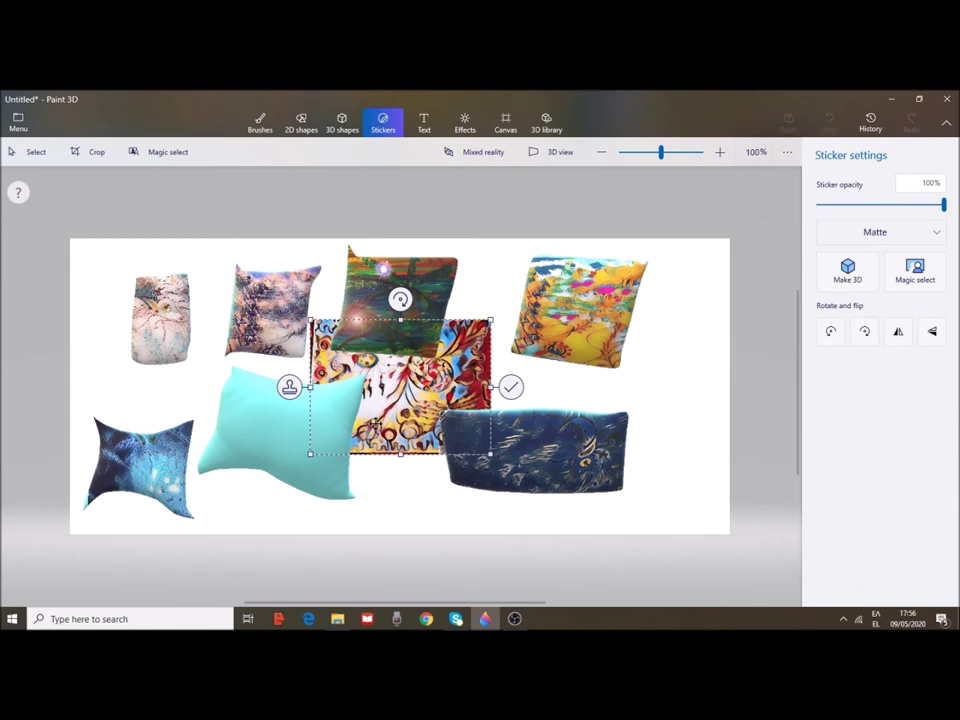
drag(376, 422, 321, 426)
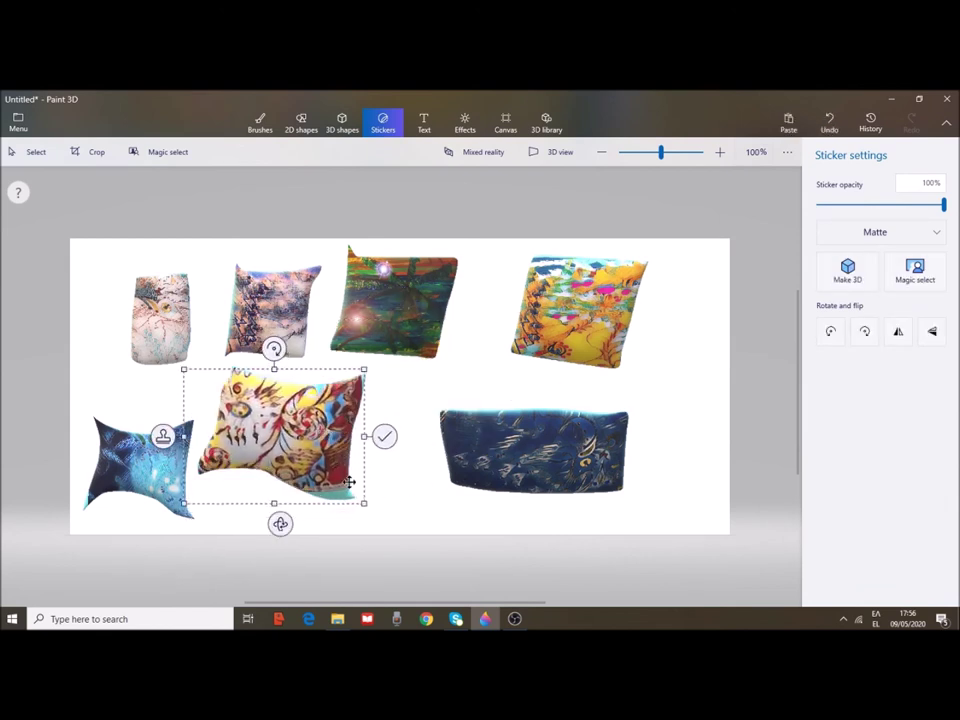
drag(364, 504, 377, 533)
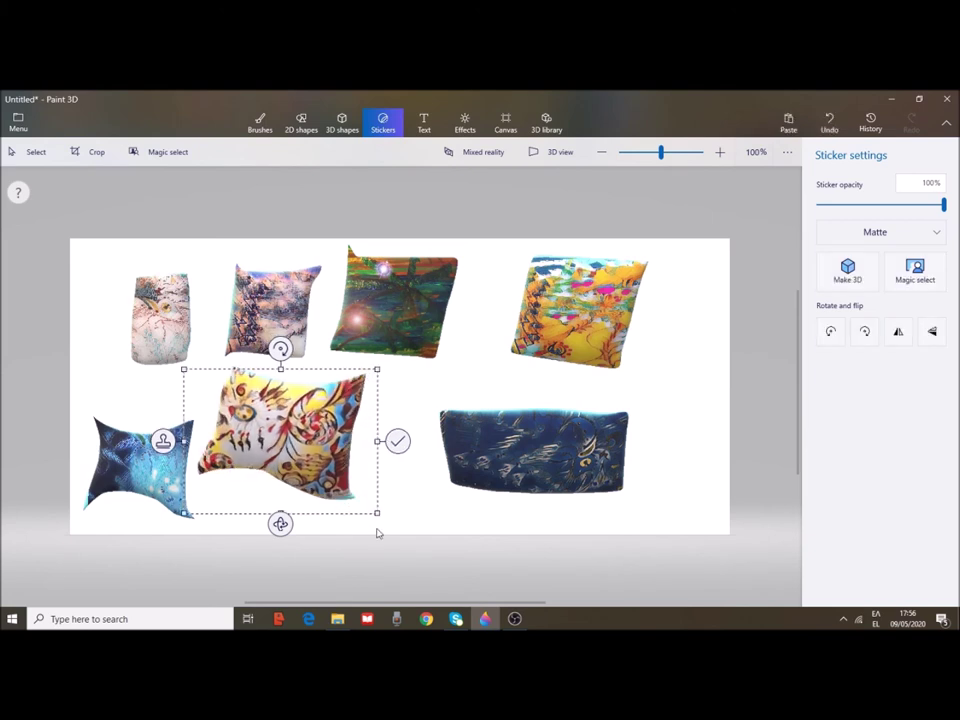
drag(340, 482, 340, 478)
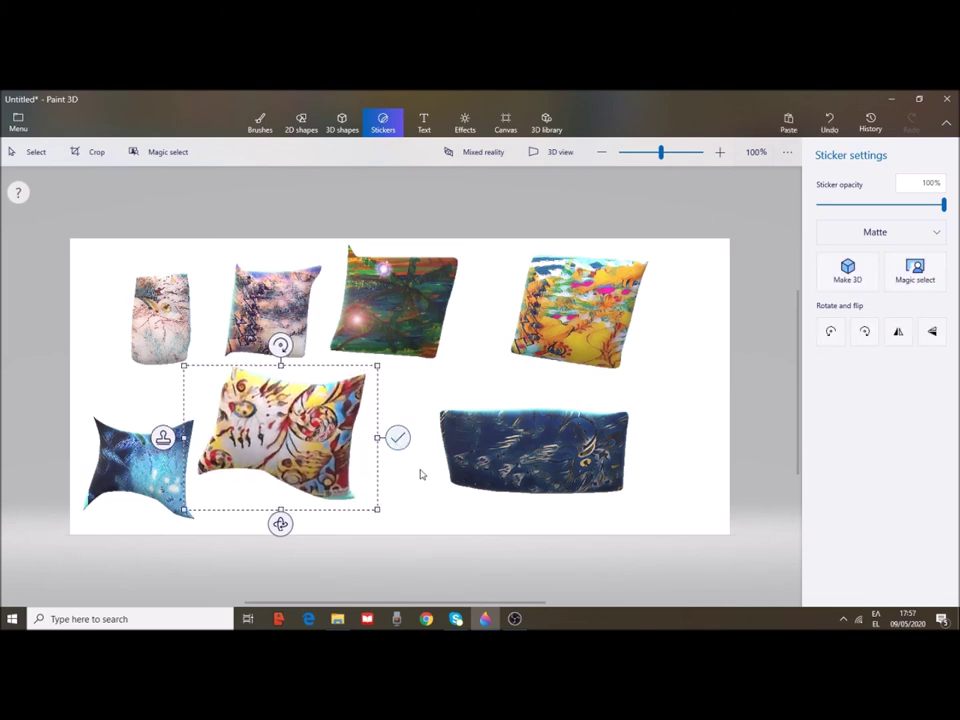
click(420, 474)
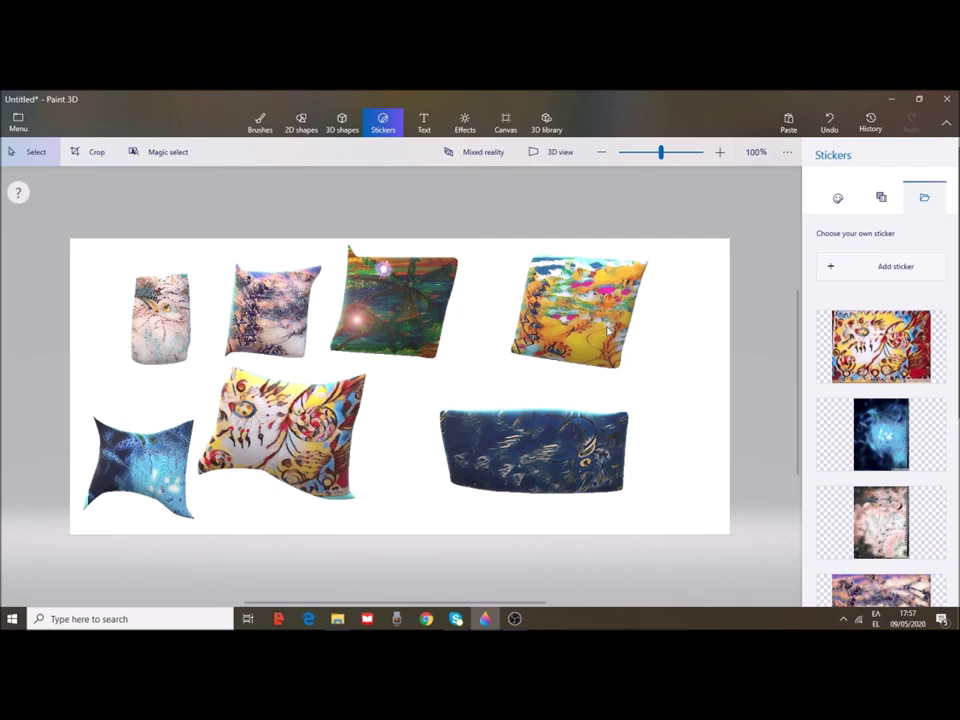
- Select all seven pillows and turn the group around the vertical axis to a new angle
drag(54, 219, 735, 550)
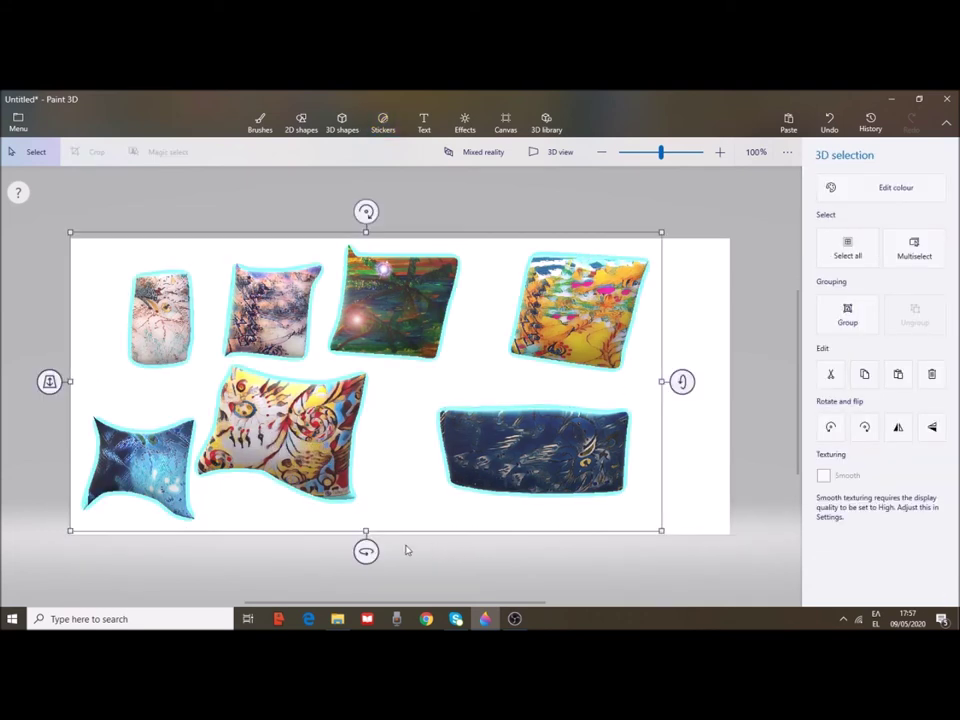
drag(366, 552, 244, 551)
drag(223, 481, 21, 423)
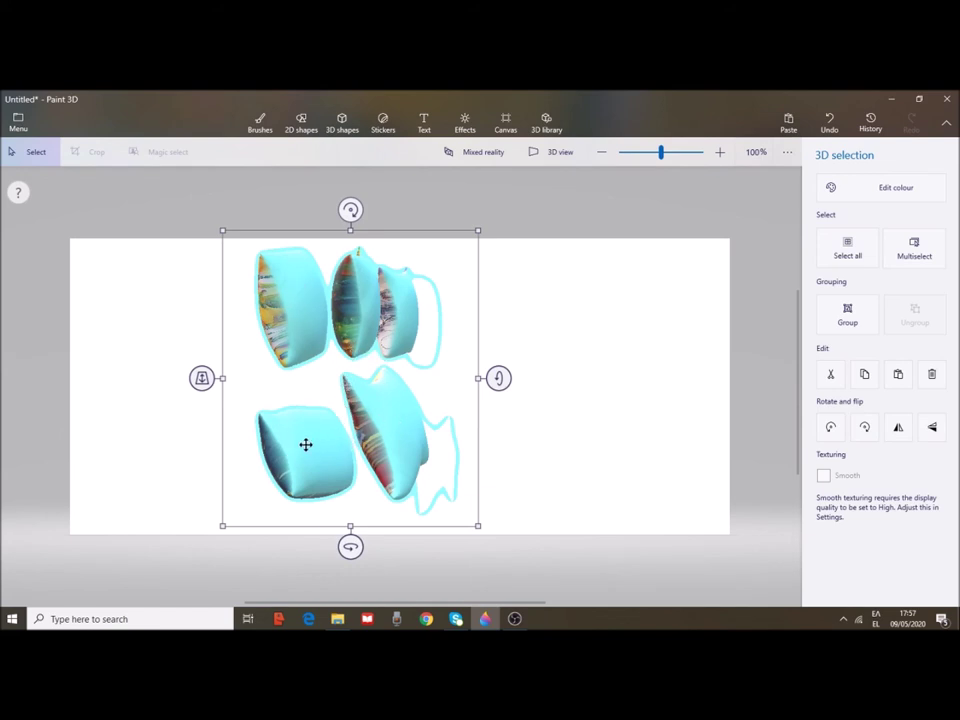
drag(225, 463, 264, 442)
drag(387, 525, 470, 528)
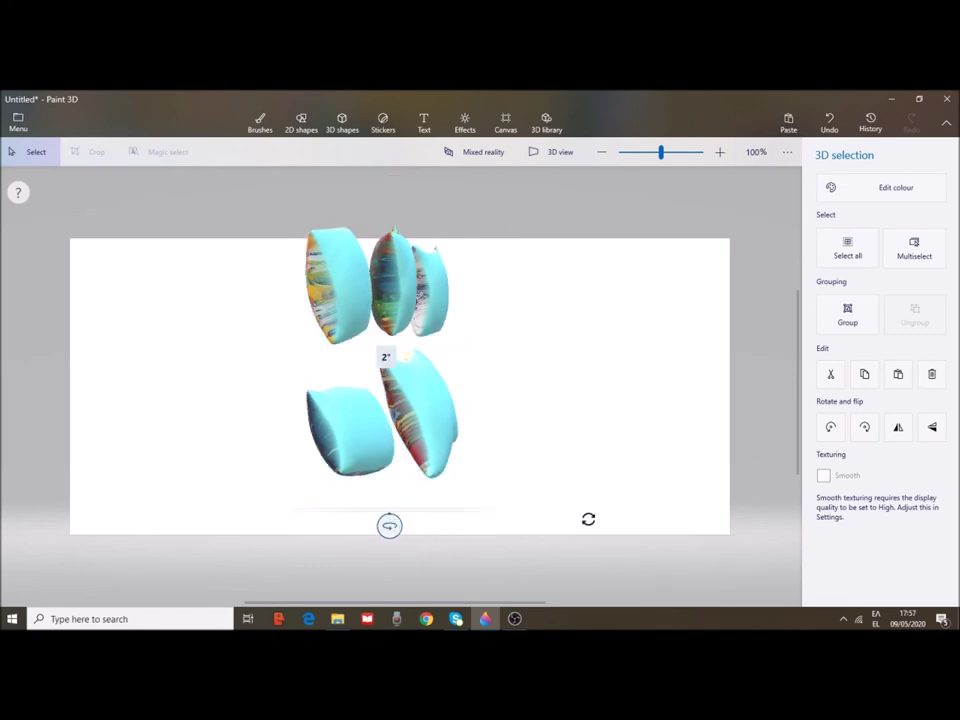
drag(588, 519, 616, 516)
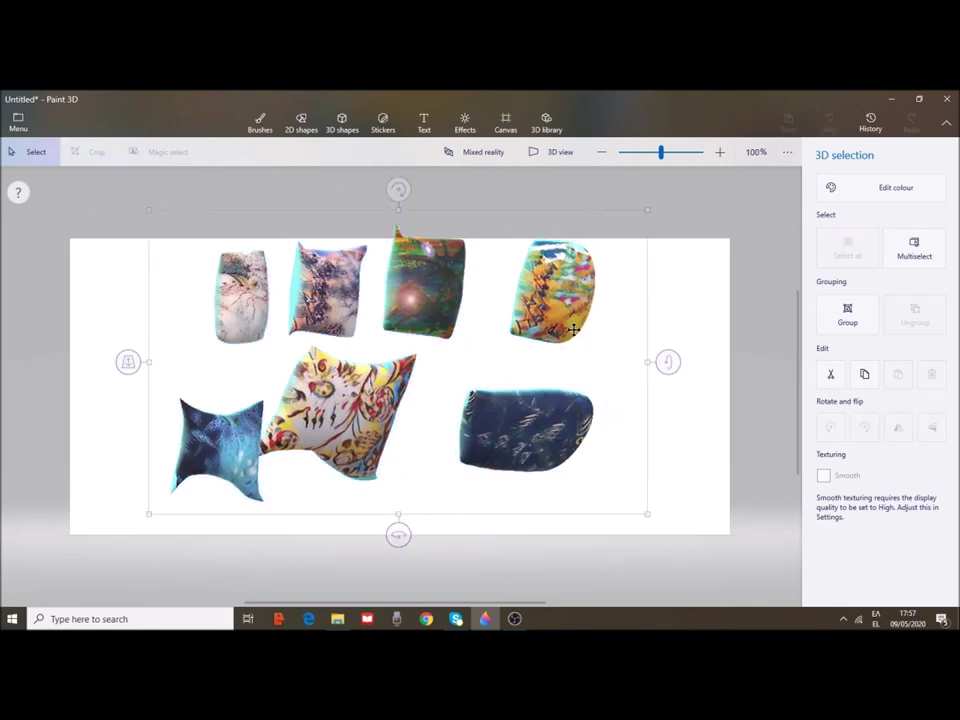
drag(605, 307, 615, 333)
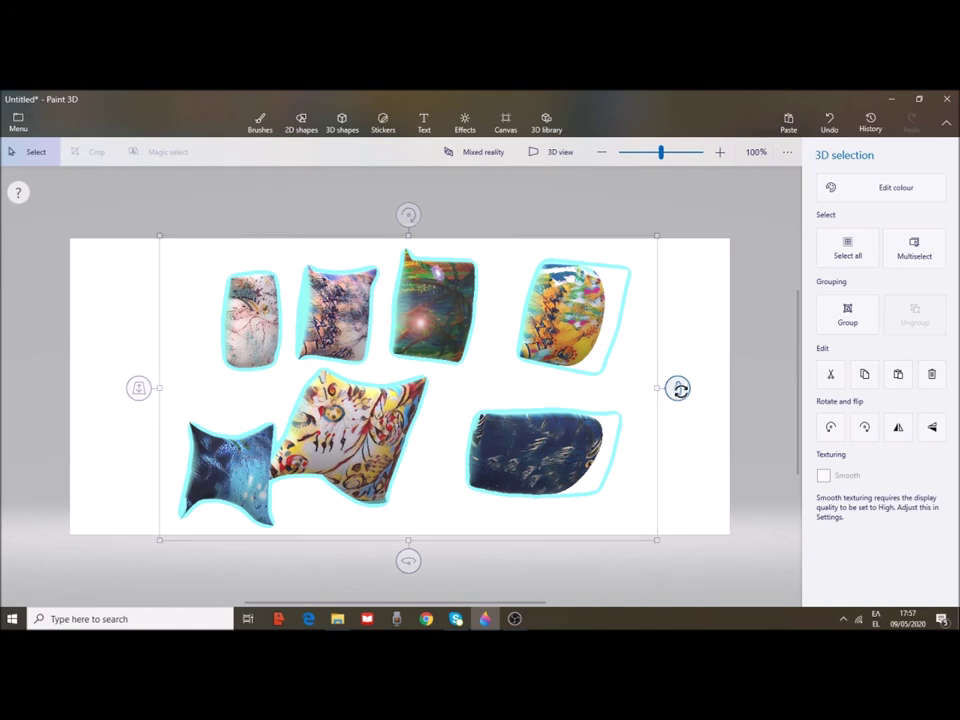
mouse_move(677, 388)
mouse_down()
mouse_move(677, 439)
mouse_move(677, 370)
mouse_move(677, 390)
mouse_up()
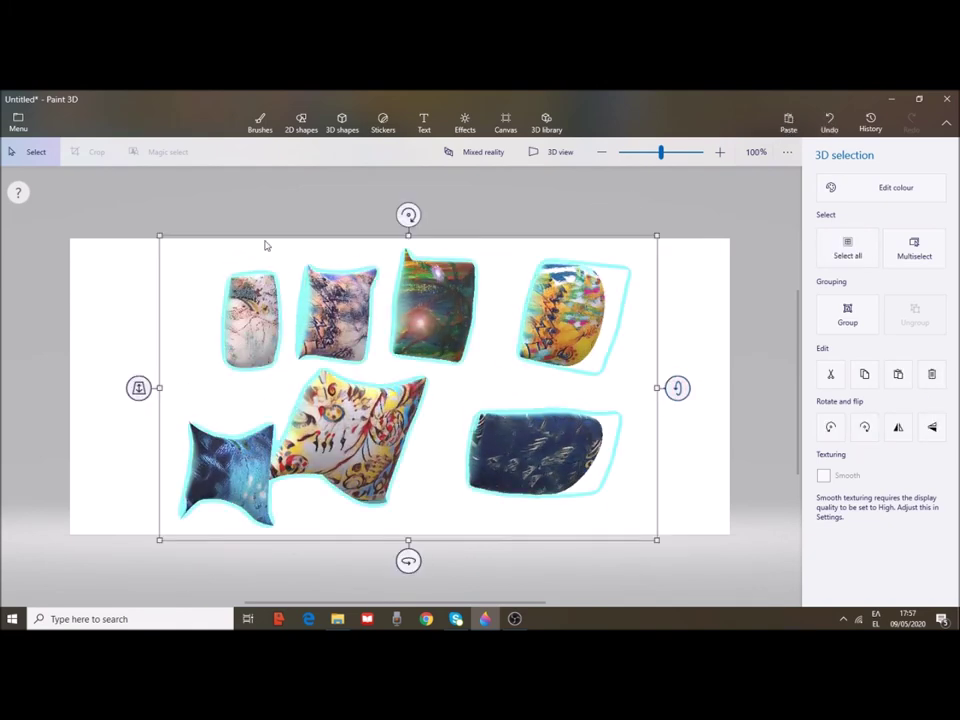
- Reselect all the pillows and stretch the group wider across the canvas
click(171, 193)
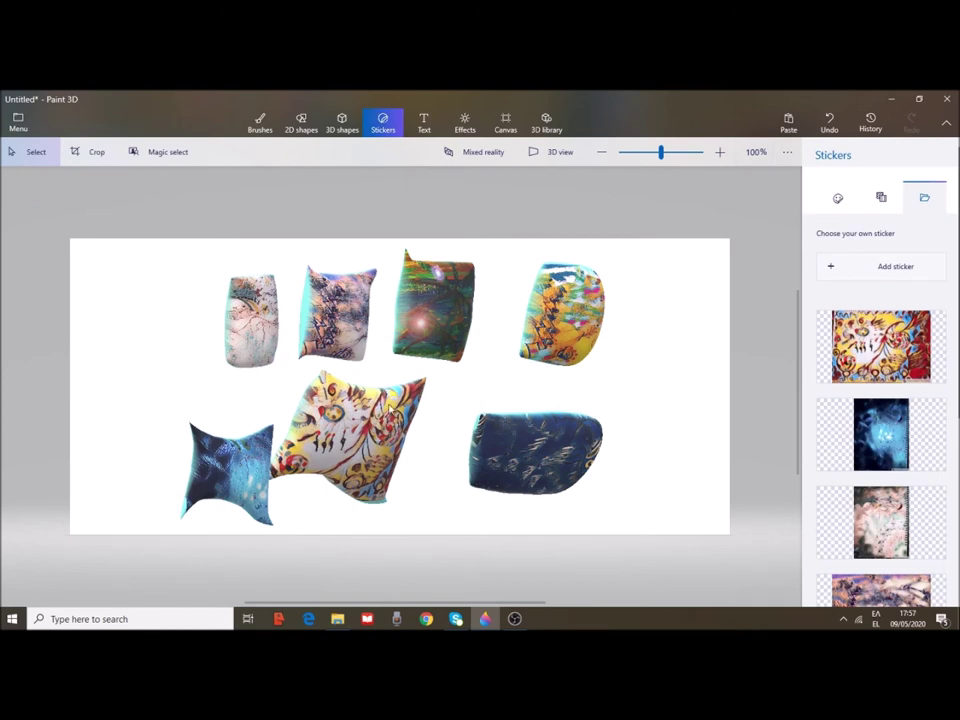
drag(111, 249, 666, 541)
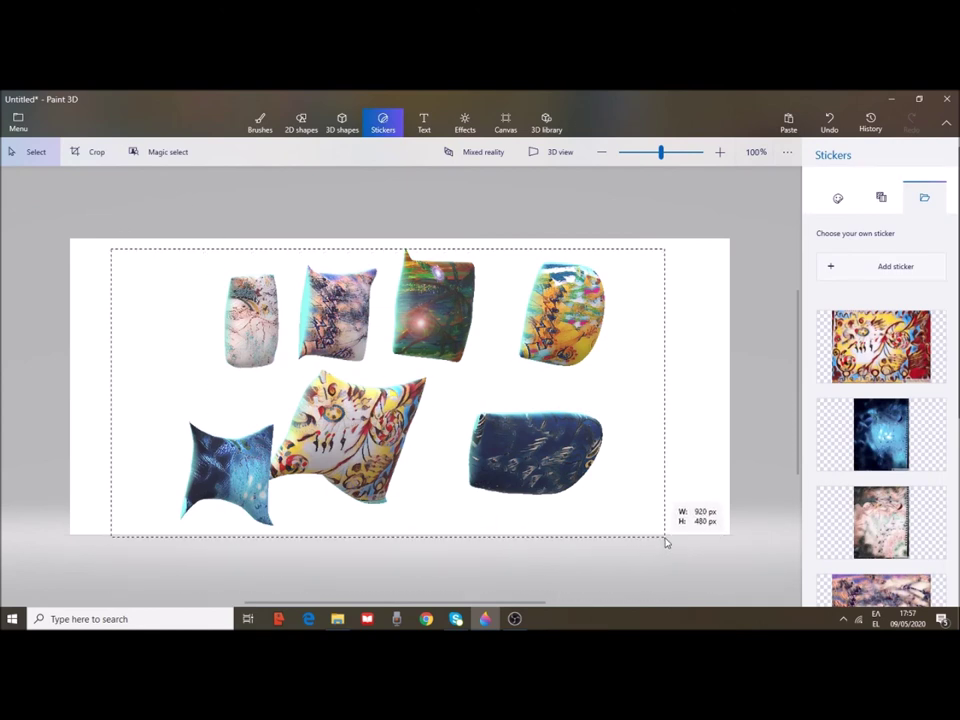
drag(514, 578, 290, 558)
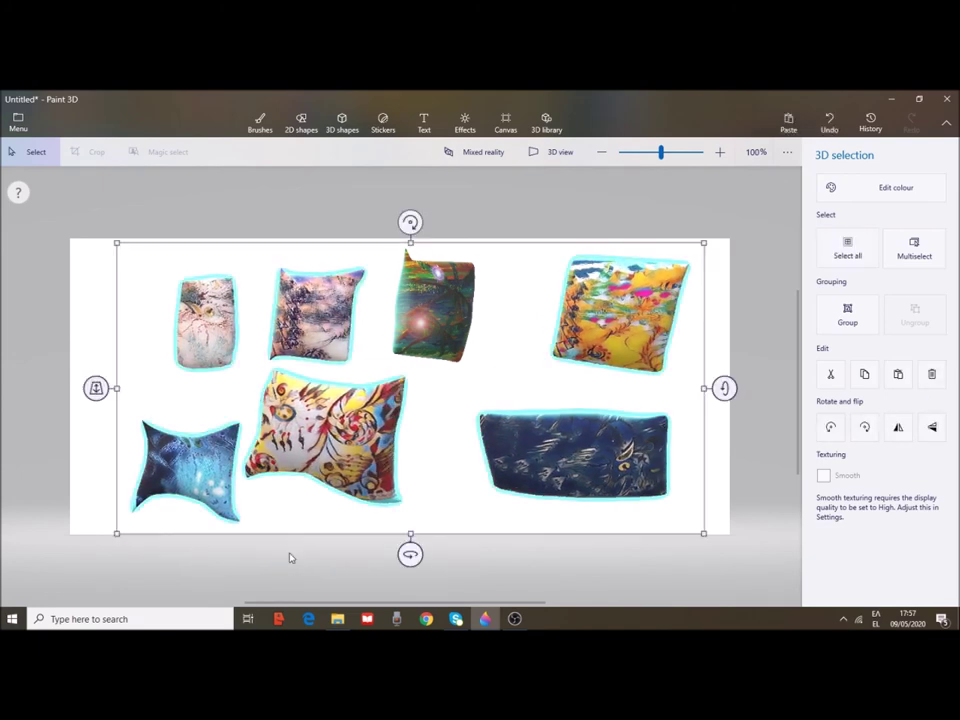
- Save a copy of the scene as an image, choosing JPEG as the format
click(18, 122)
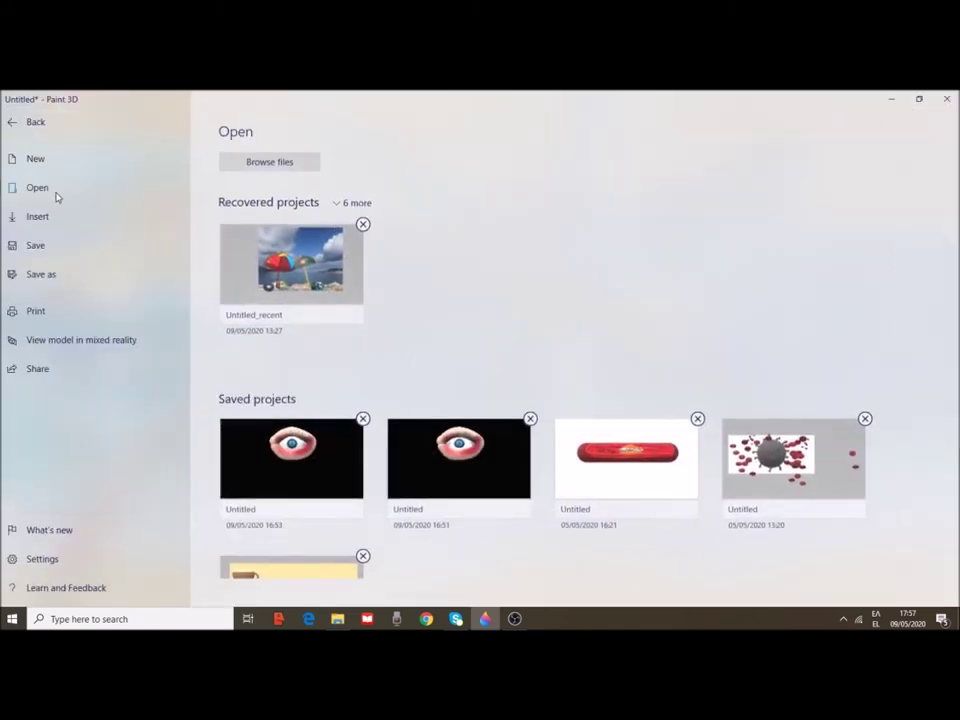
click(58, 280)
click(251, 221)
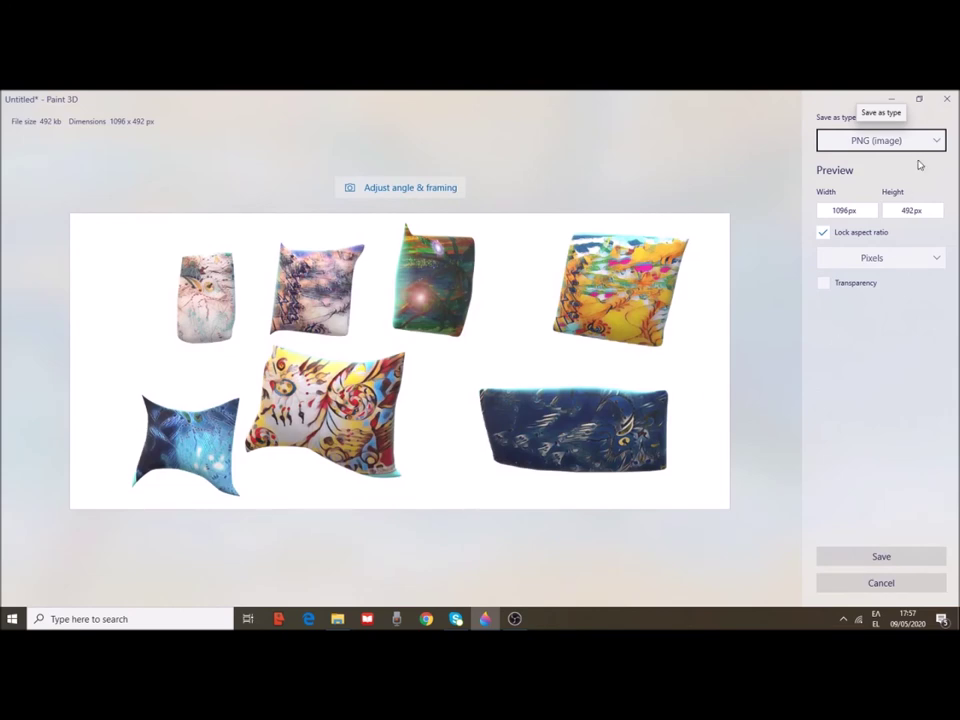
click(905, 141)
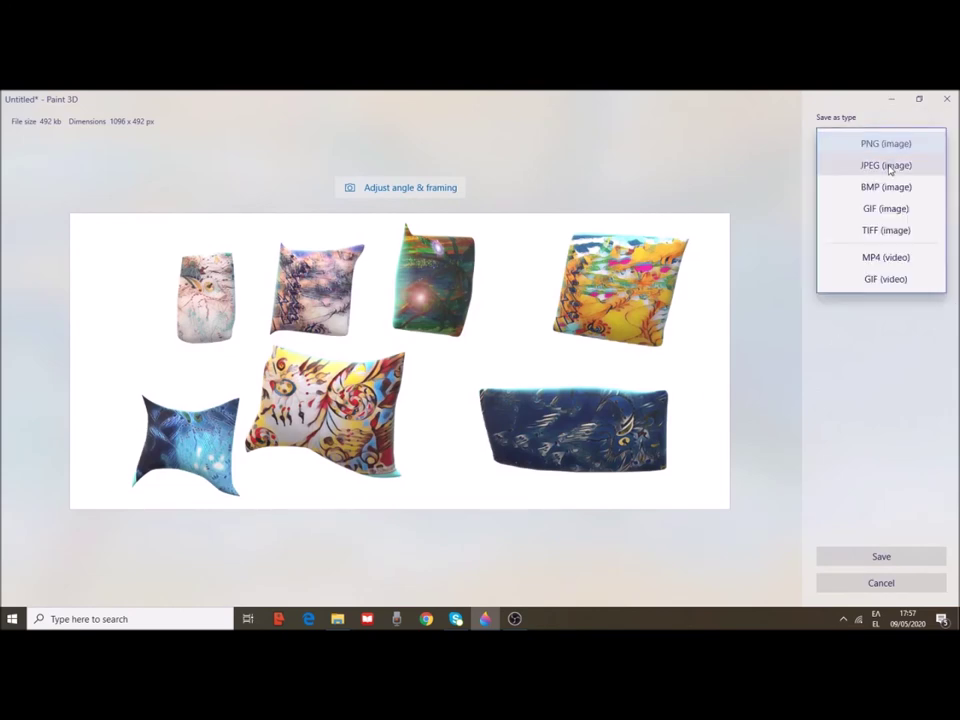
click(890, 165)
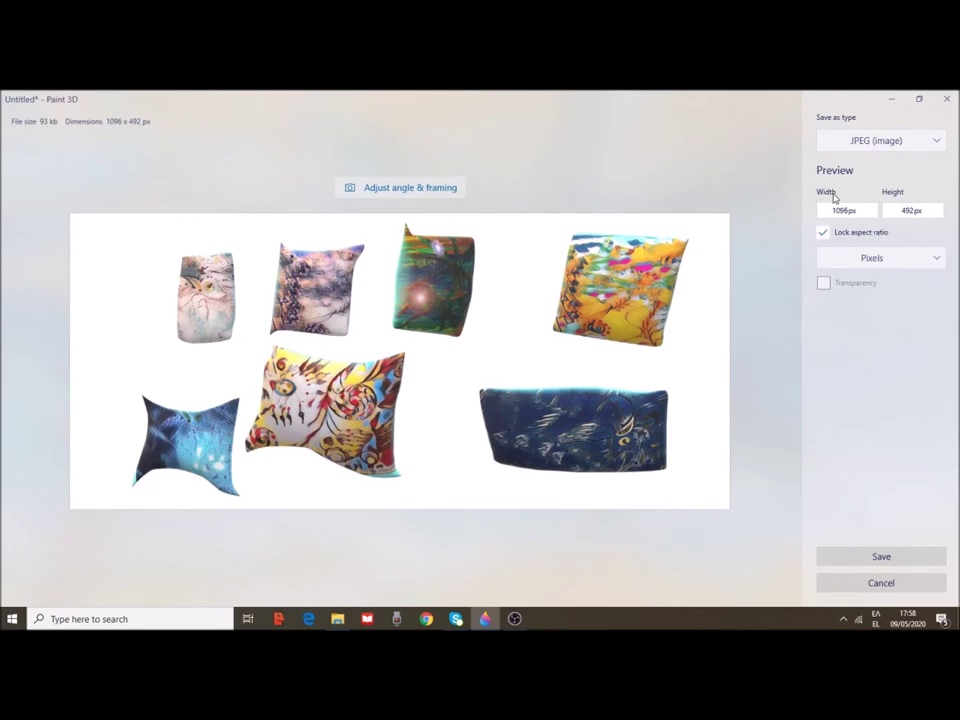
click(897, 558)
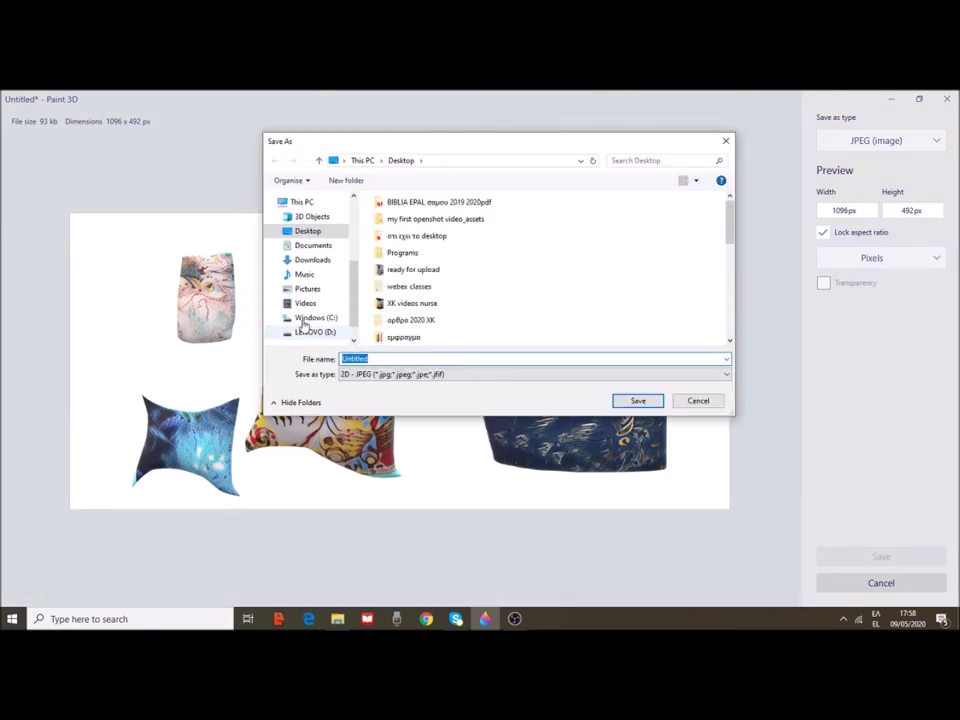
- Name the JPEG 'paint 3d models my pillows' in English and save it to the Desktop
click(377, 357)
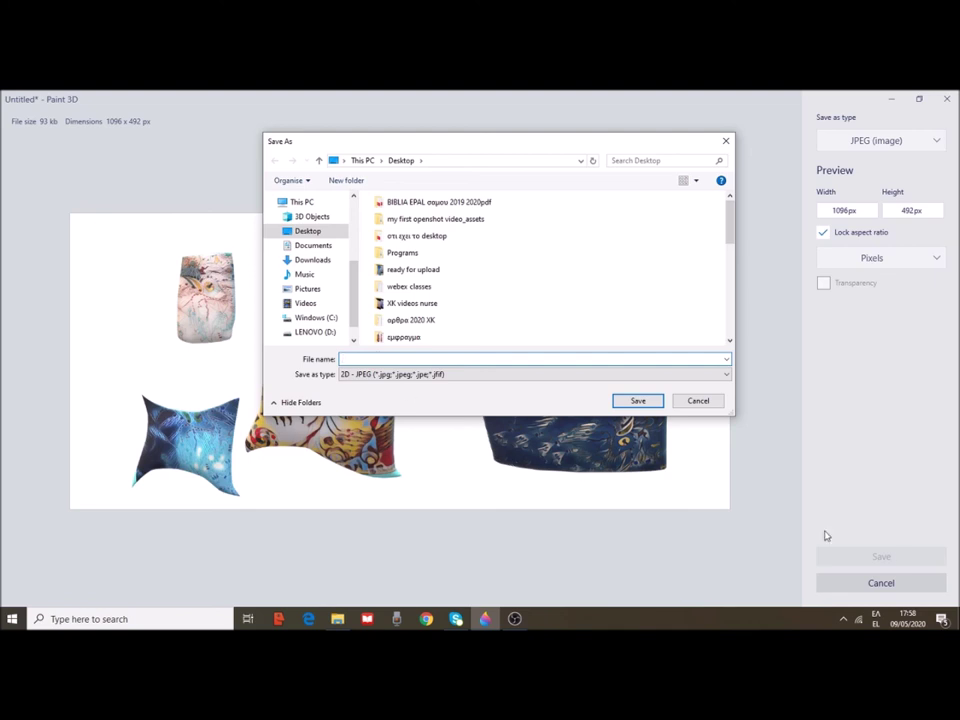
text(παι)
key(BackSpace)
key(BackSpace)
key(BackSpace)
key(BackSpace)
key(BackSpace)
key(BackSpace)
key(BackSpace)
key(BackSpace)
key(BackSpace)
key(BackSpace)
key(BackSpace)
key(BackSpace)
key(BackSpace)
key(BackSpace)
key(BackSpace)
key(BackSpace)
key(BackSpace)
key(BackSpace)
key(BackSpace)
key(BackSpace)
key(alt+shift)
text(paint 3d models my pillows)
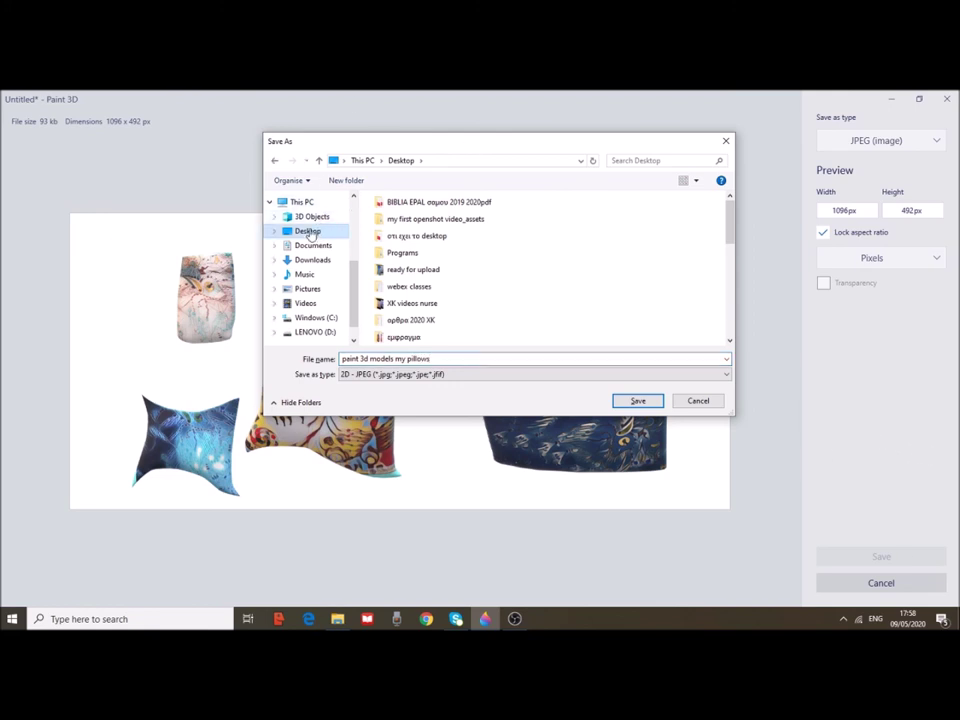
click(634, 401)
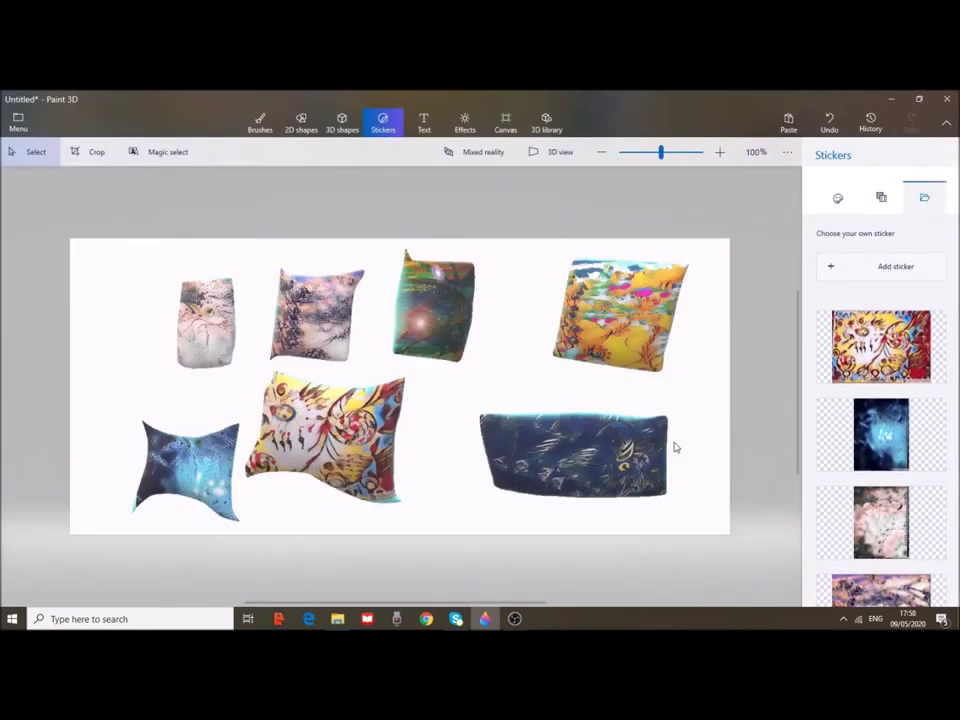
- Save a copy of the scene as a Paint 3D project named Untitled
click(19, 126)
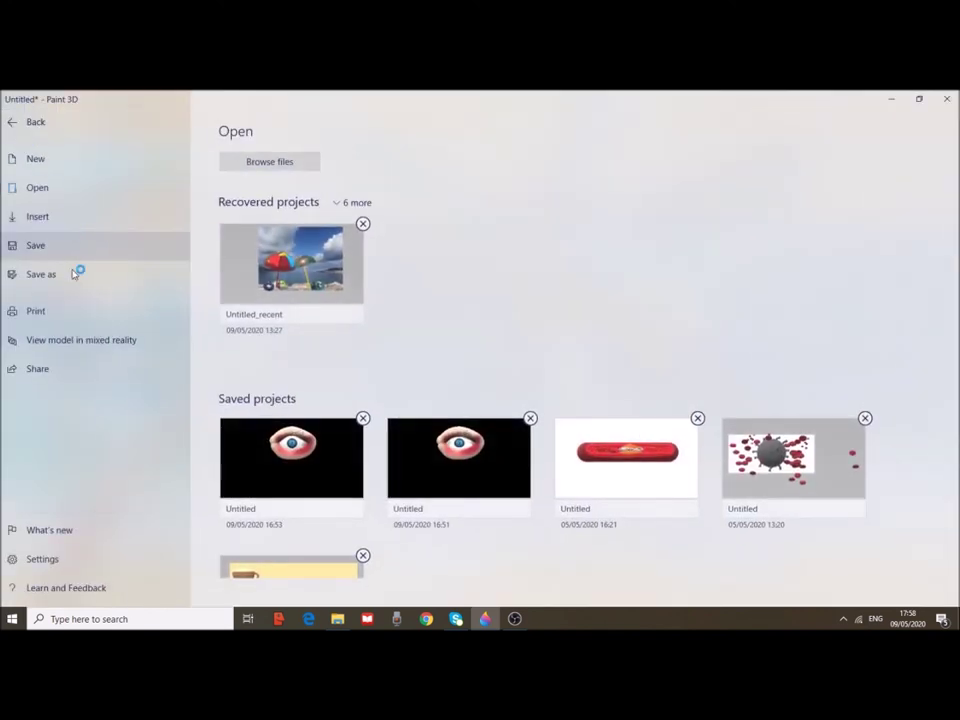
click(77, 274)
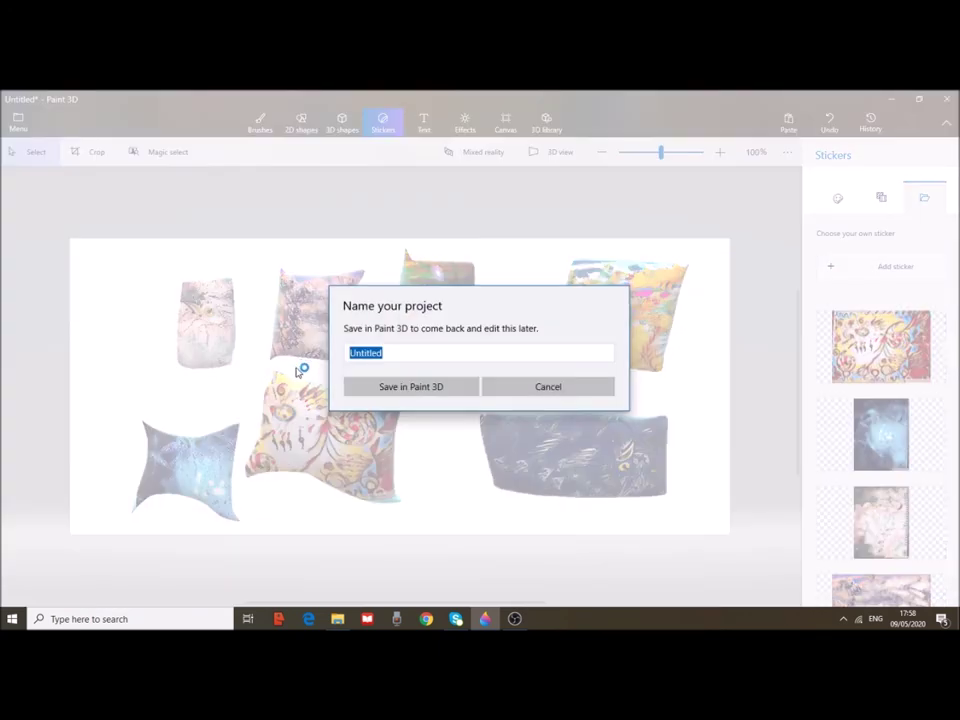
click(403, 393)
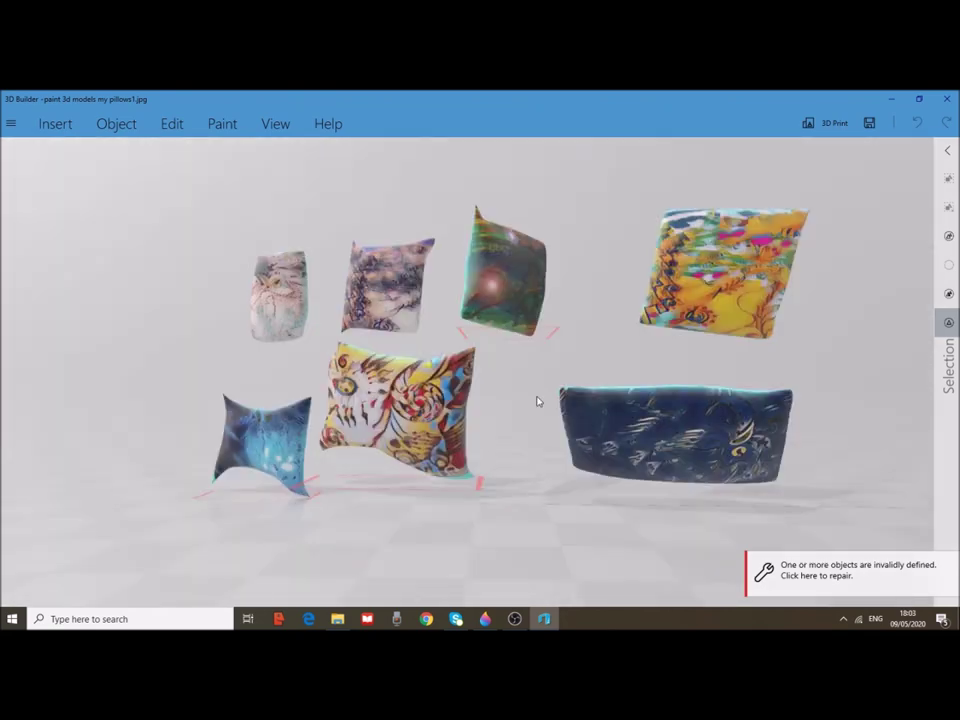
right_drag(490, 420, 723, 355)
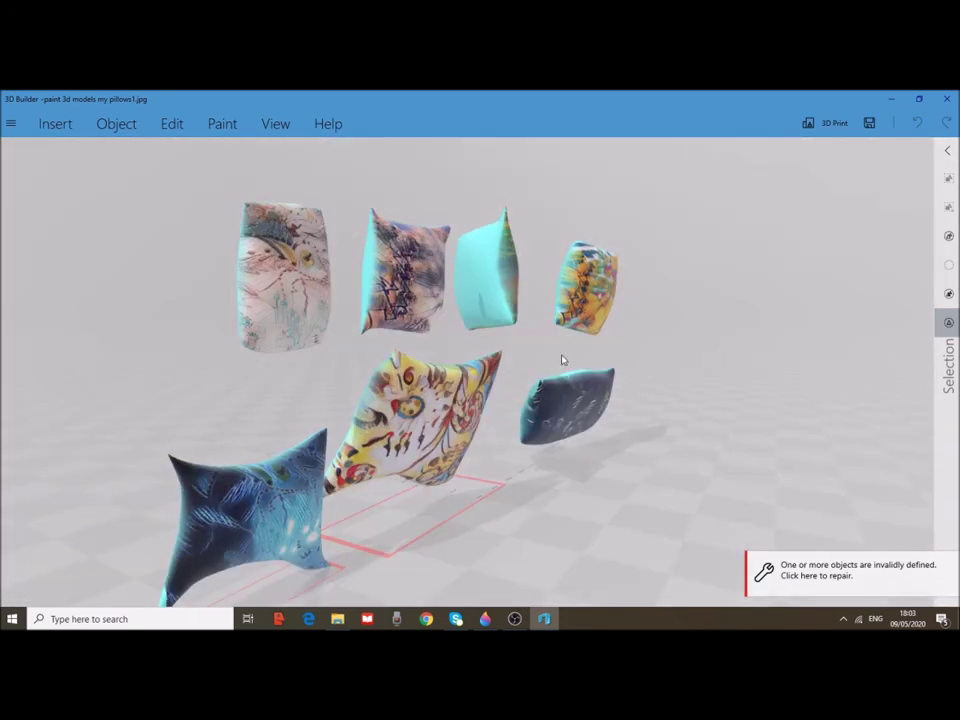
right_drag(562, 360, 516, 364)
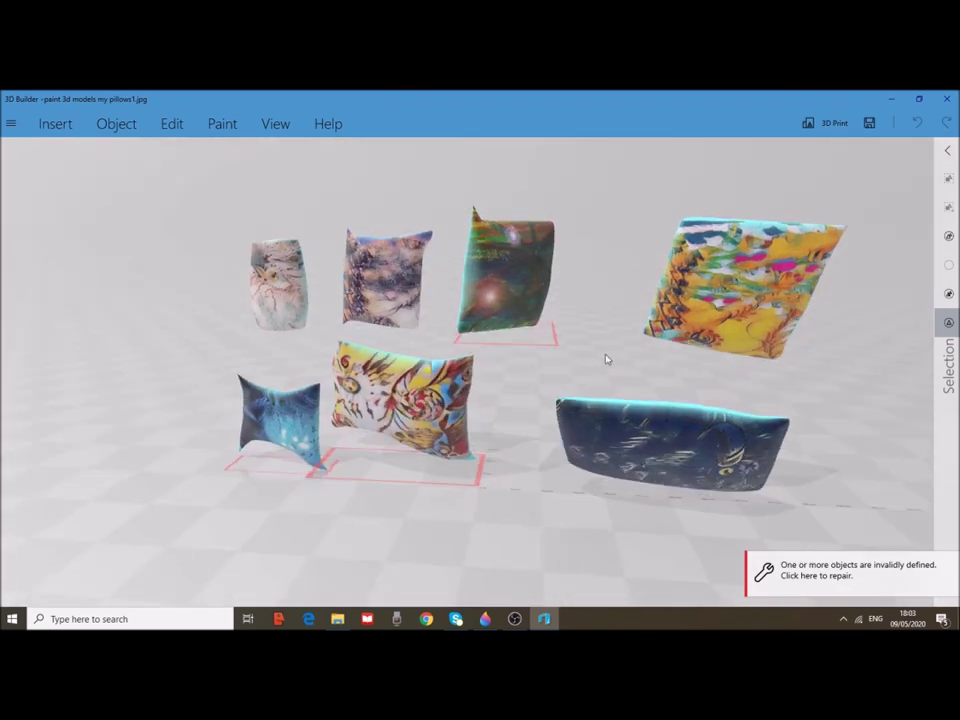
right_drag(605, 358, 521, 352)
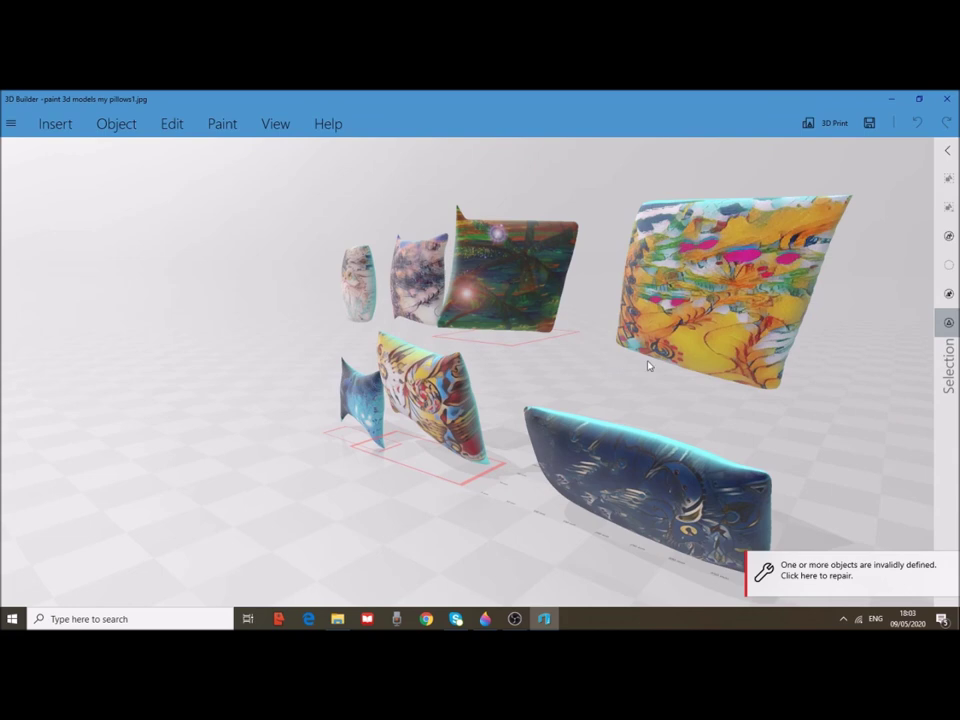
right_drag(648, 366, 699, 339)
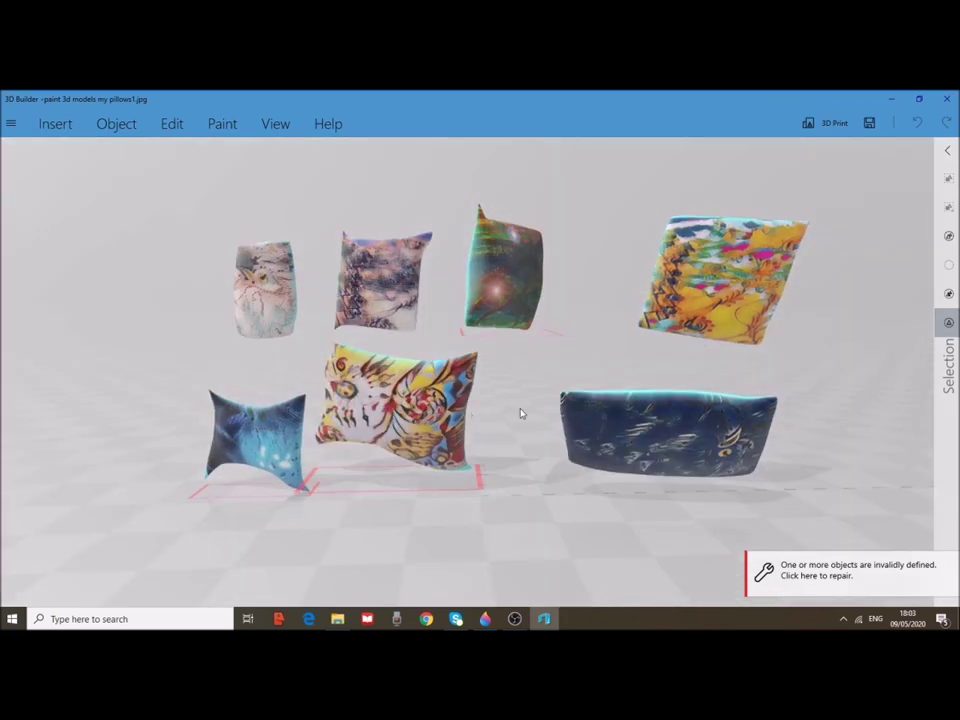
mouse_move(520, 413)
right_down()
mouse_move(527, 403)
mouse_move(526, 413)
right_up()
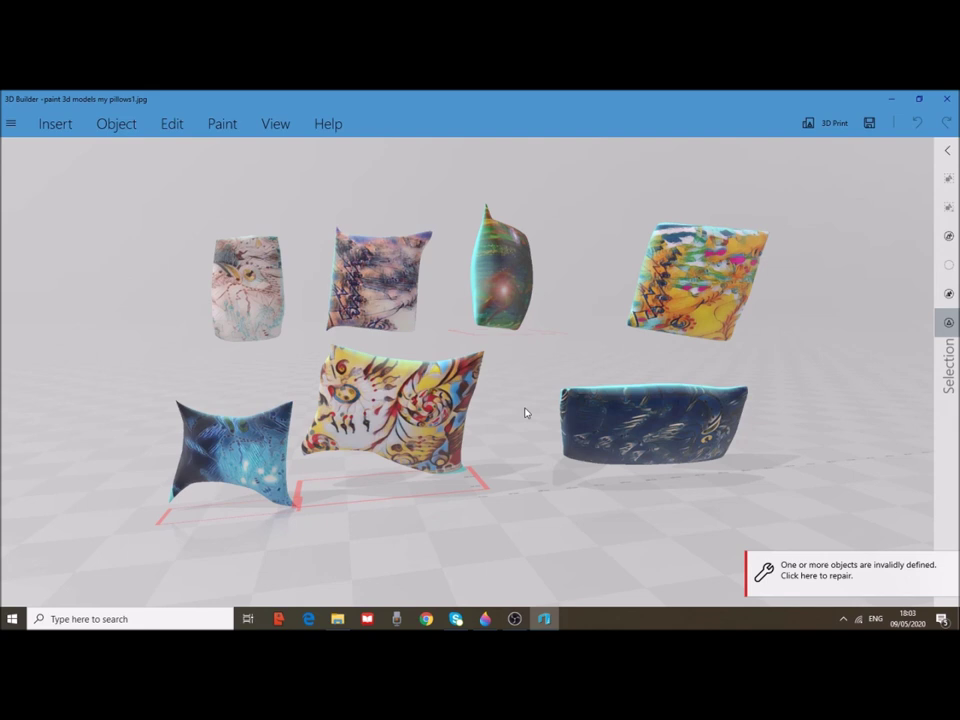
right_drag(516, 381, 444, 376)
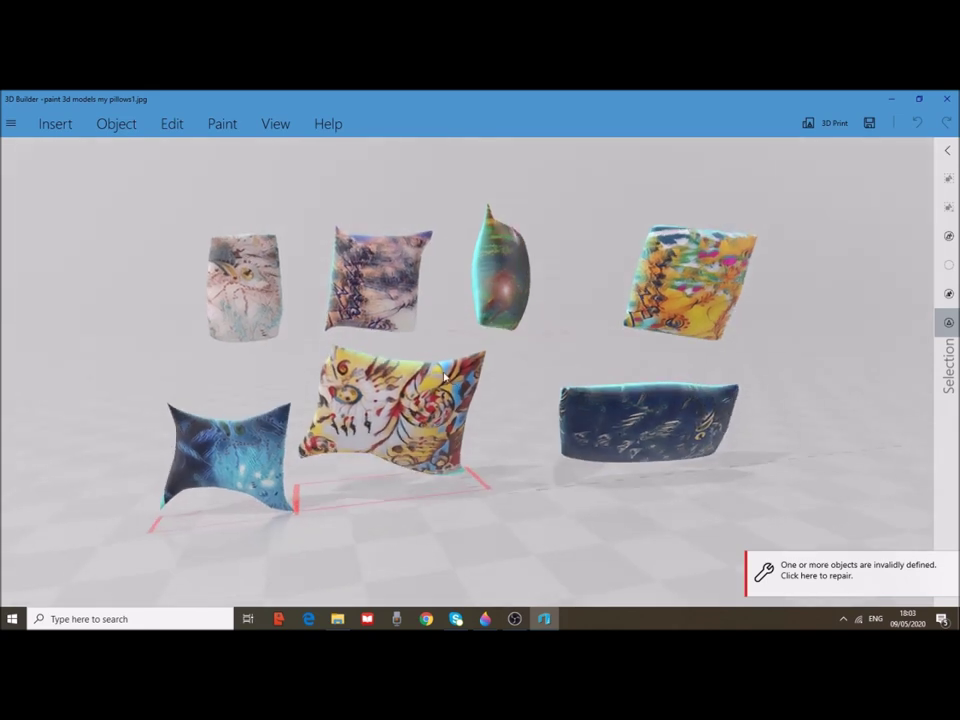
right_drag(504, 384, 457, 384)
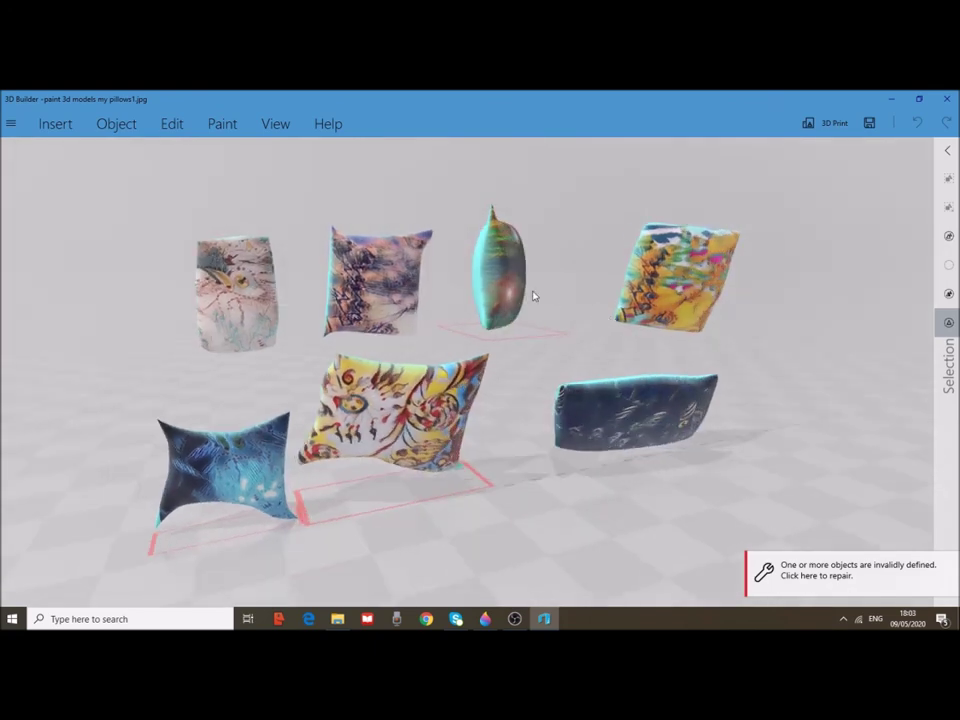
right_drag(478, 296, 498, 296)
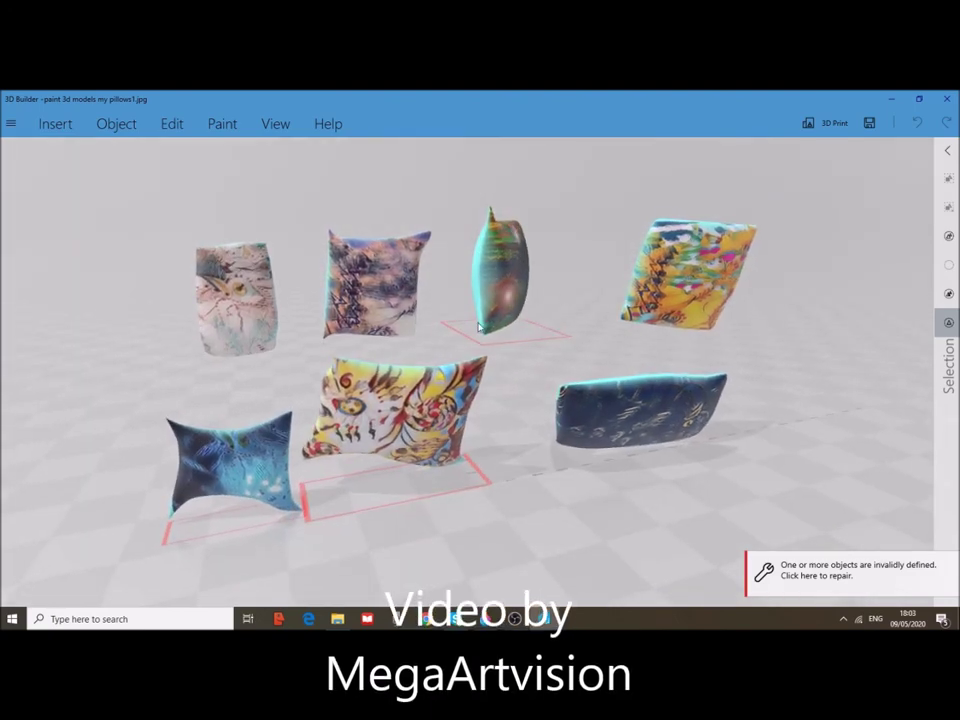
- Orbit the 3D Builder camera to a side-on perspective of the textured pillows
right_drag(568, 298, 636, 291)
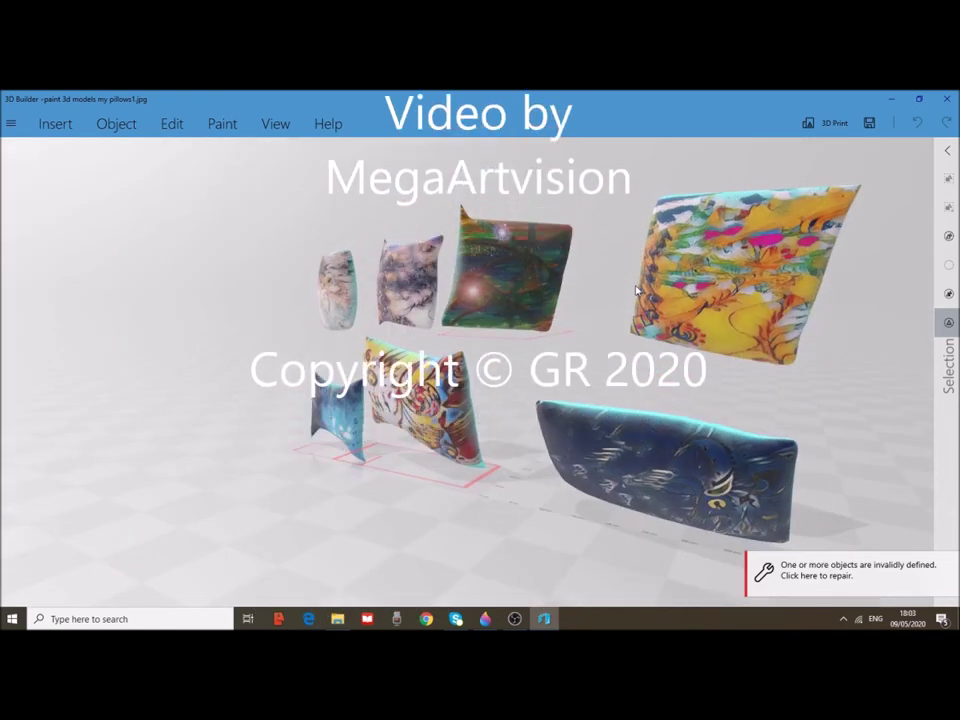